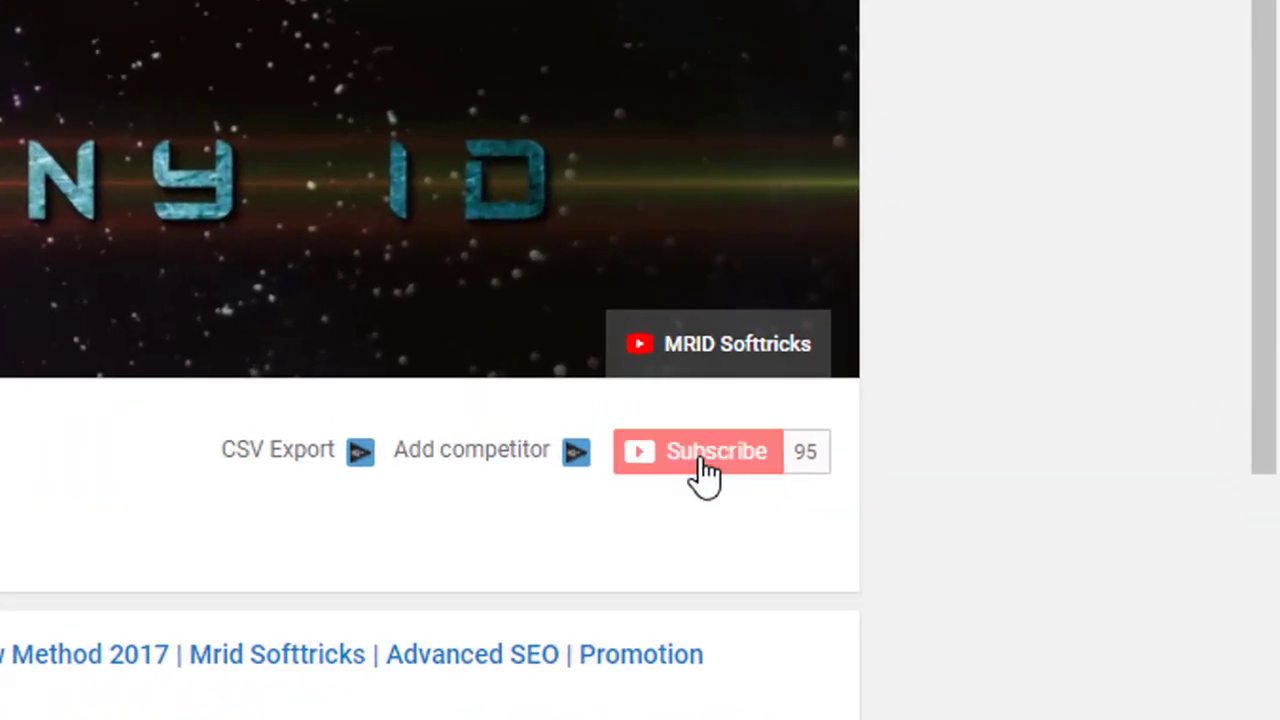
Subscribe to the YouTube channel and save the 'Send me all notifications' setting for it
{"action": "left_click", "coordinate": [703, 471]}
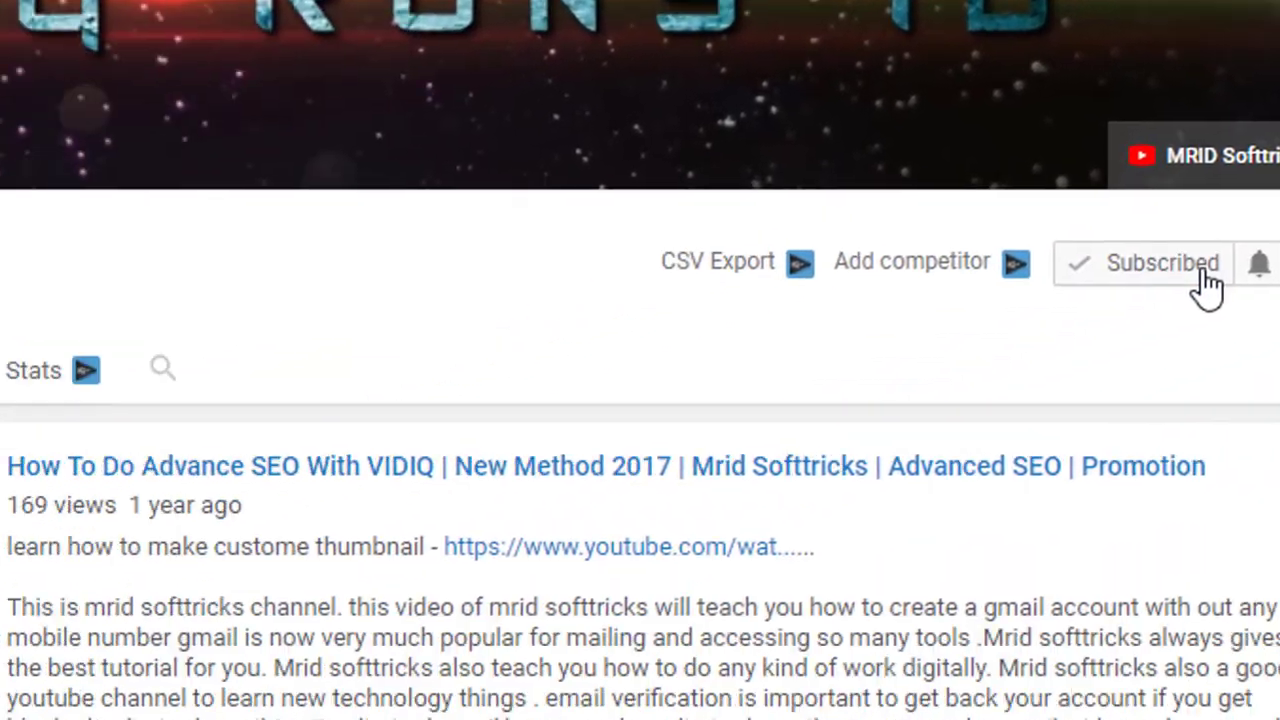
{"action": "left_click", "coordinate": [995, 428]}
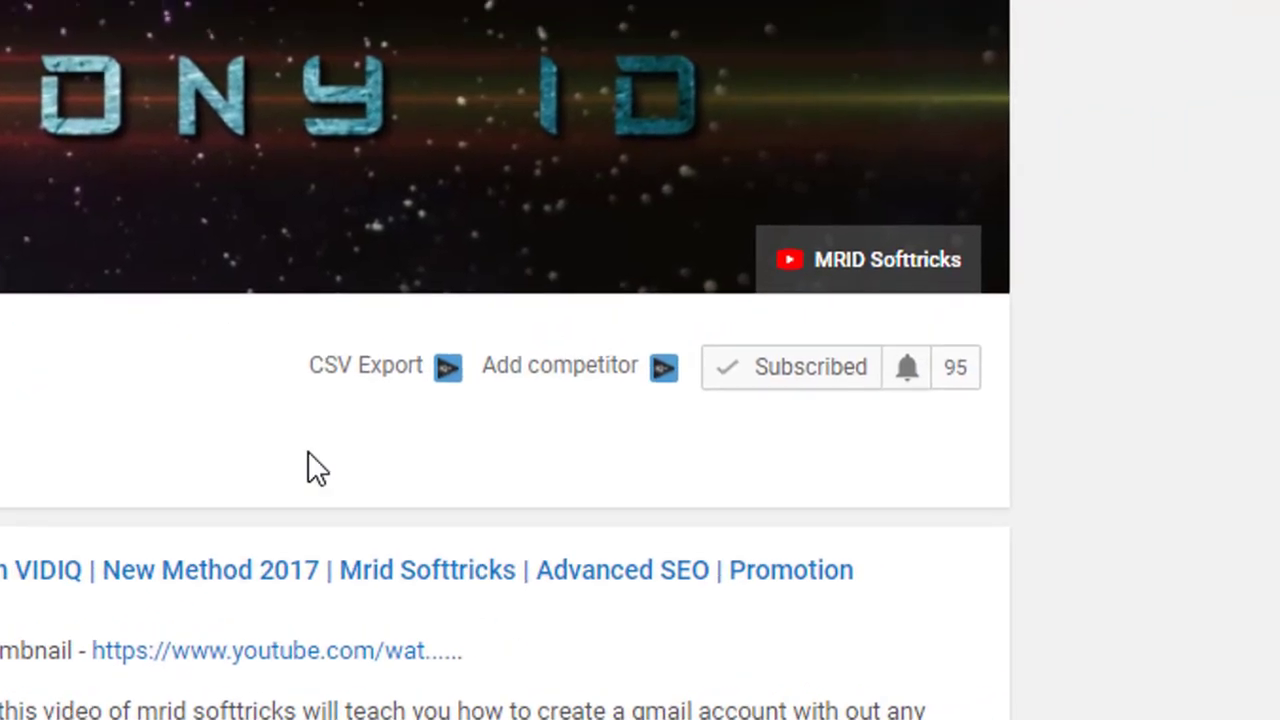
{"action": "left_click", "coordinate": [887, 378]}
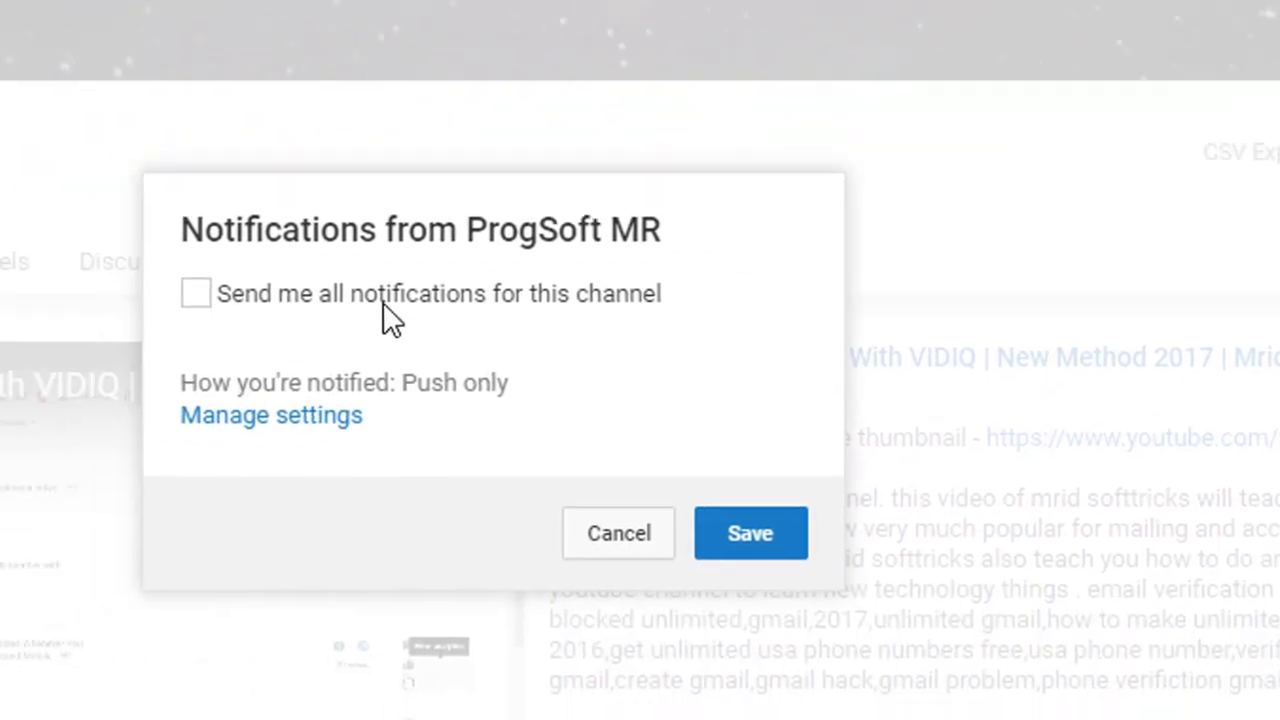
{"action": "left_click", "coordinate": [435, 283]}
{"action": "left_click", "coordinate": [852, 538]}
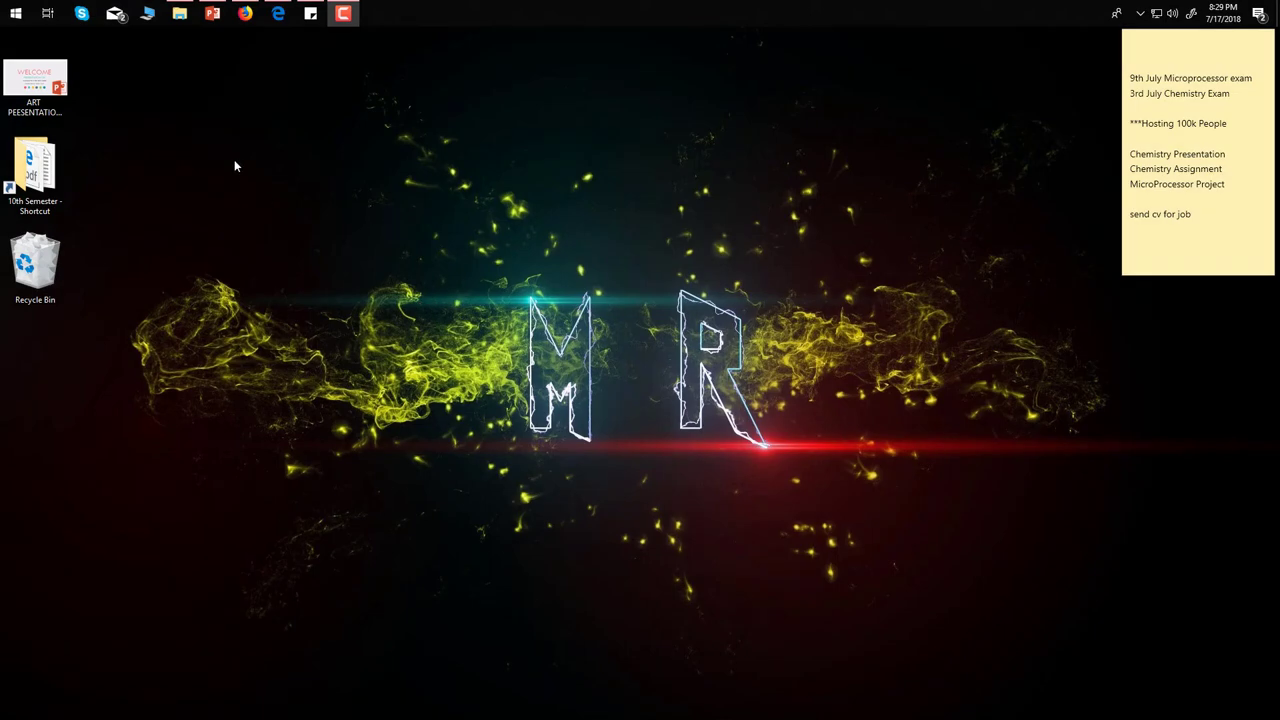
Switch to the Mid_term_Convection presentation and open it in Slide Master view
{"action": "left_click", "coordinate": [213, 14]}
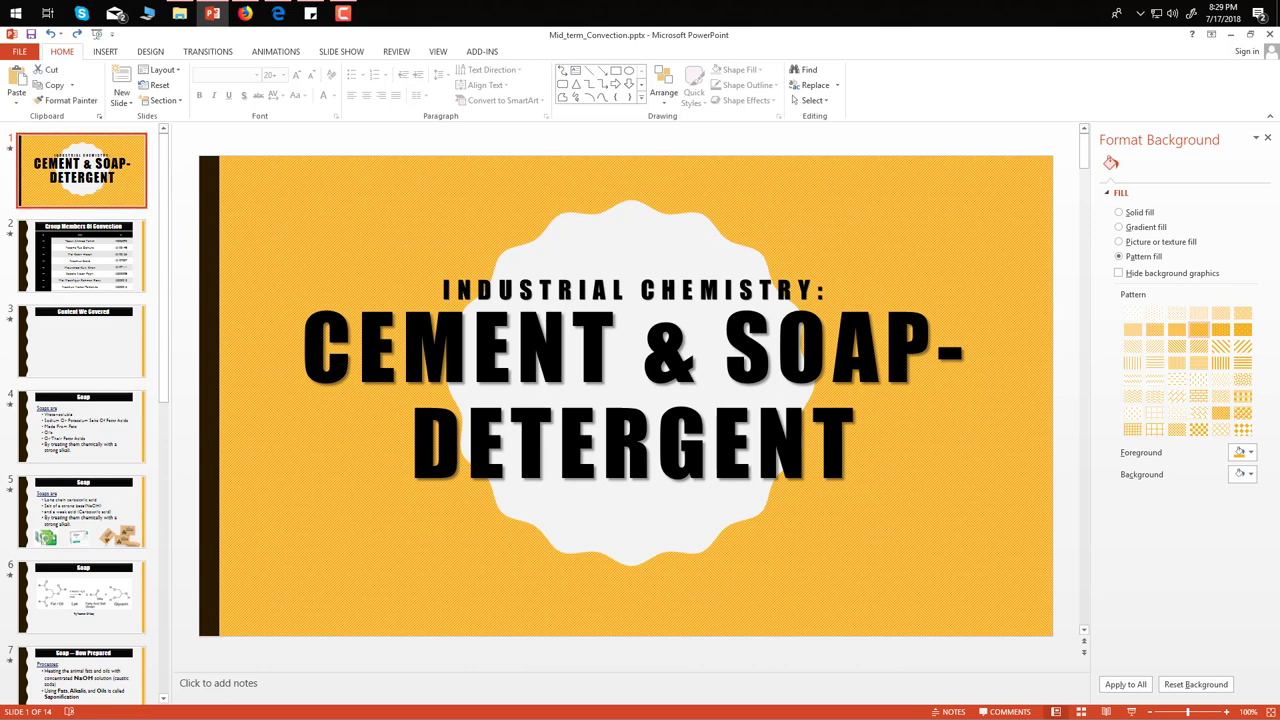
{"action": "left_click", "coordinate": [443, 56]}
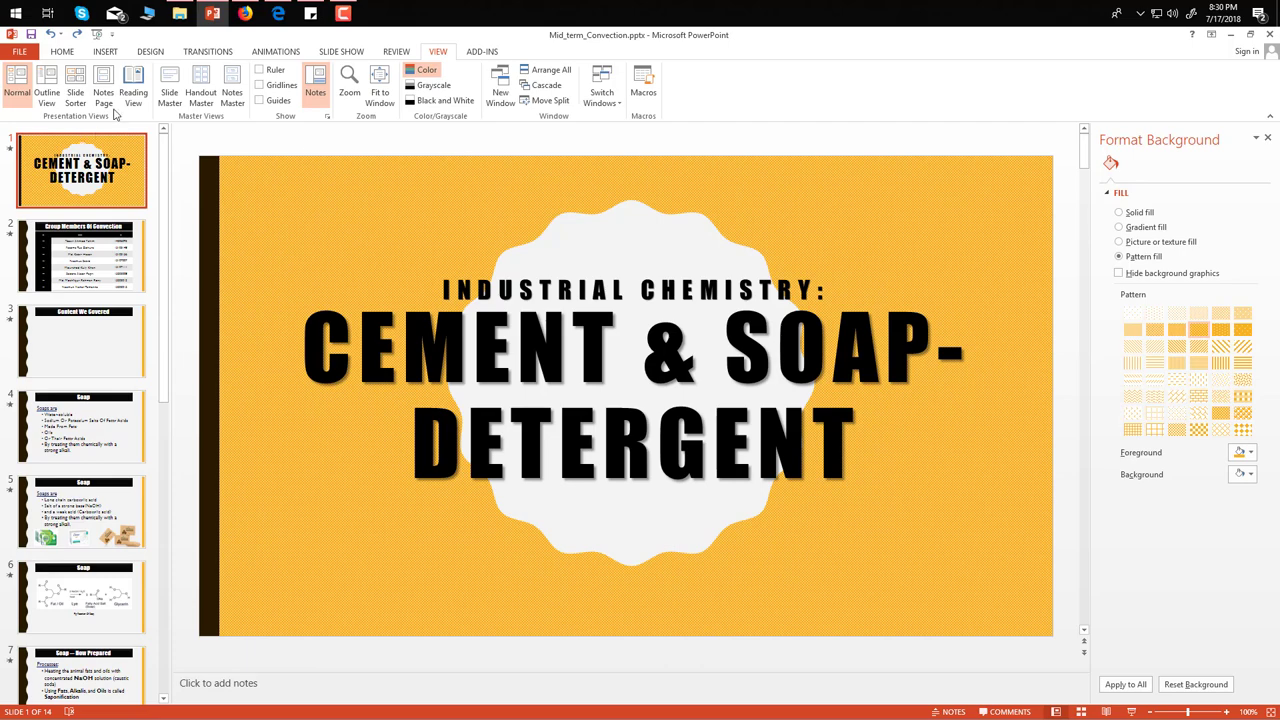
{"action": "left_click", "coordinate": [176, 84]}
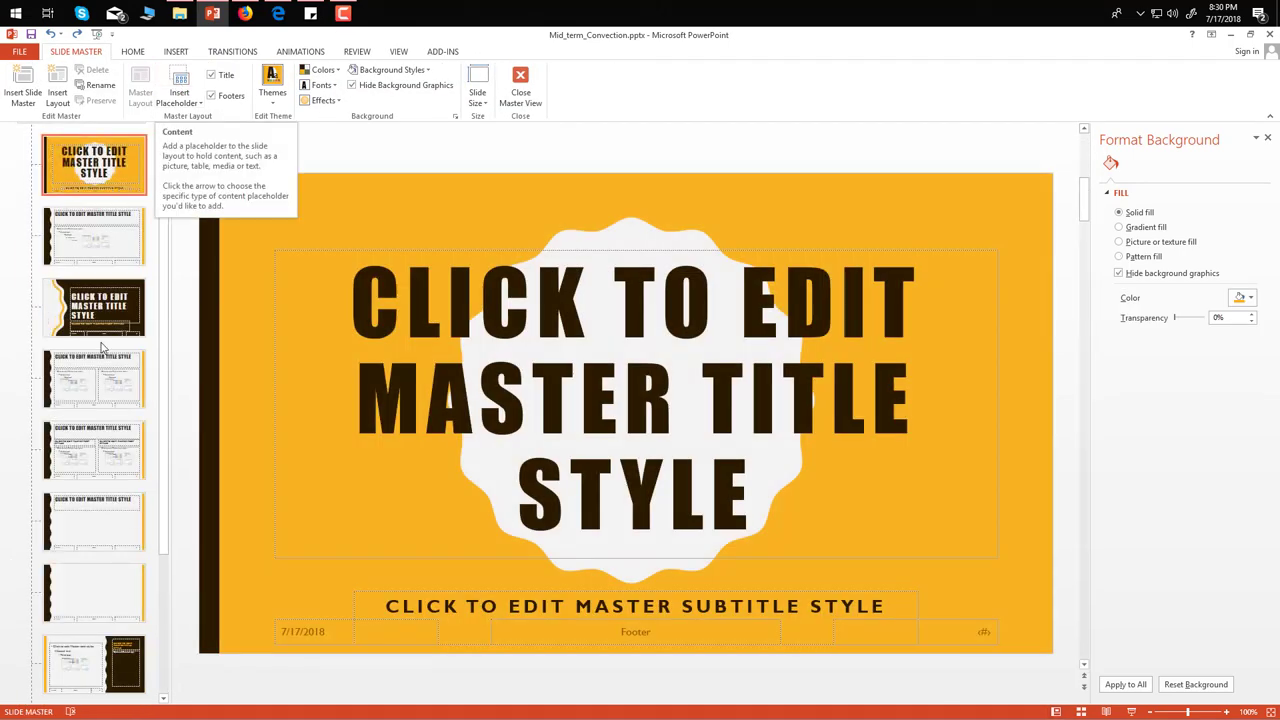
Move the top master slide's slide-number placeholder to the top-right corner
{"action": "scroll", "coordinate": [101, 346], "scroll_direction": "up", "scroll_amount": 2}
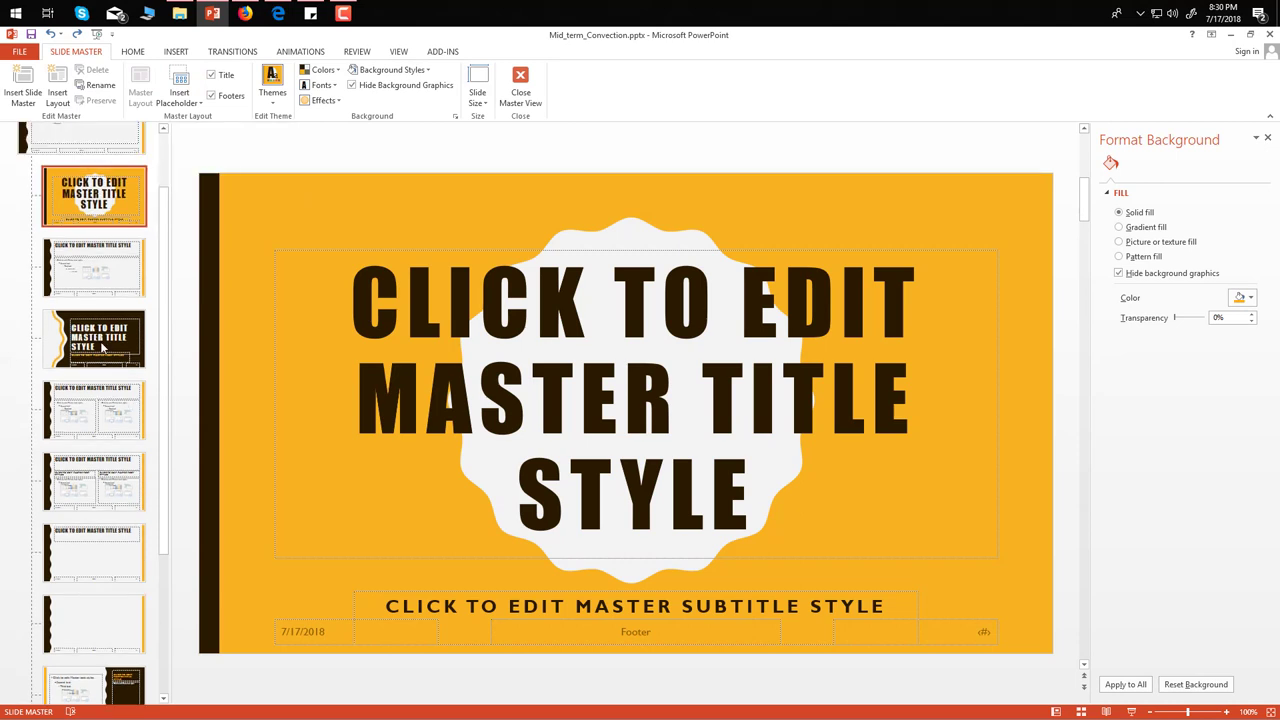
{"action": "scroll", "coordinate": [101, 346], "scroll_direction": "up", "scroll_amount": 1}
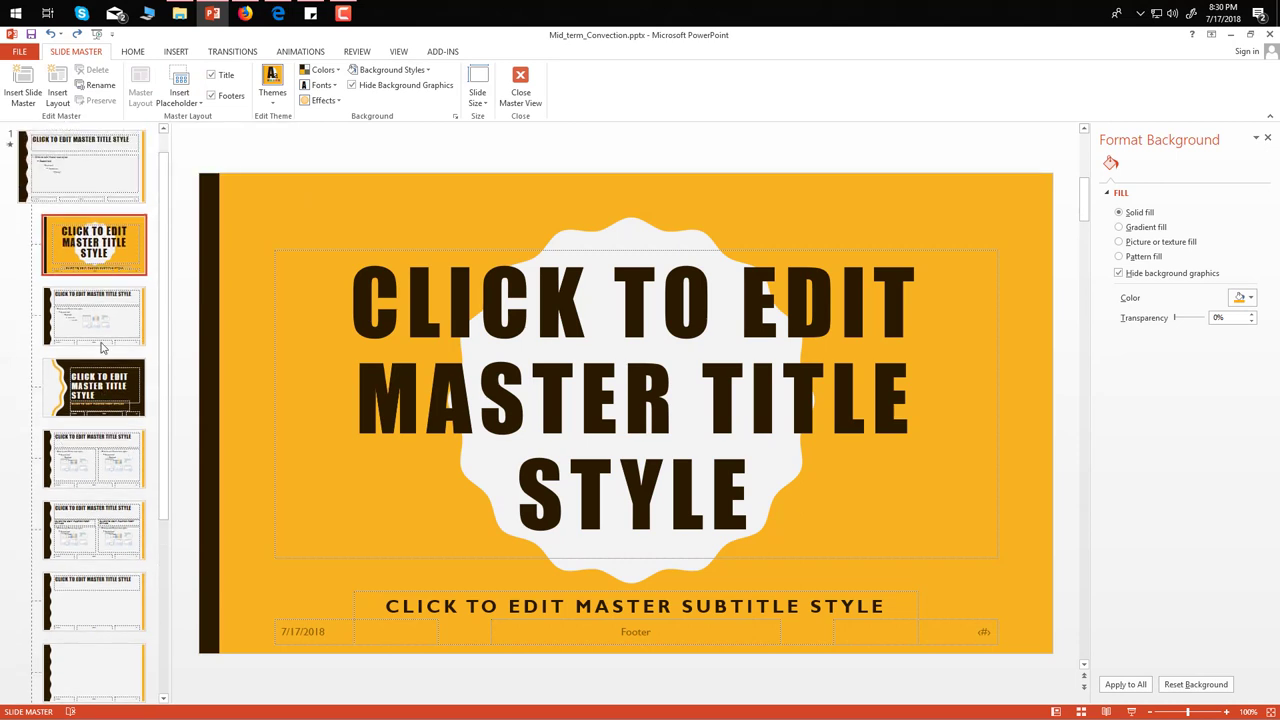
{"action": "left_click", "coordinate": [102, 190]}
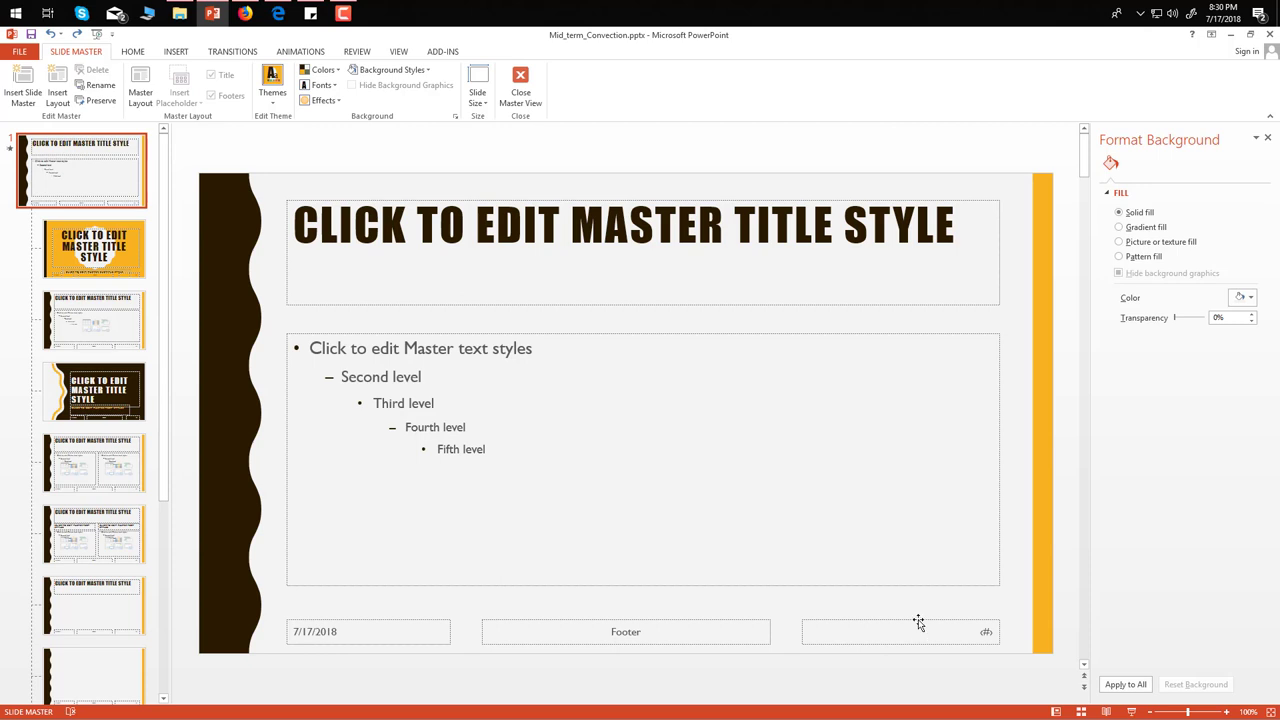
{"action": "mouse_move", "coordinate": [918, 622]}
{"action": "left_mouse_down"}
{"action": "mouse_move", "coordinate": [991, 206]}
{"action": "mouse_move", "coordinate": [974, 177]}
{"action": "mouse_move", "coordinate": [944, 172]}
{"action": "left_mouse_up"}
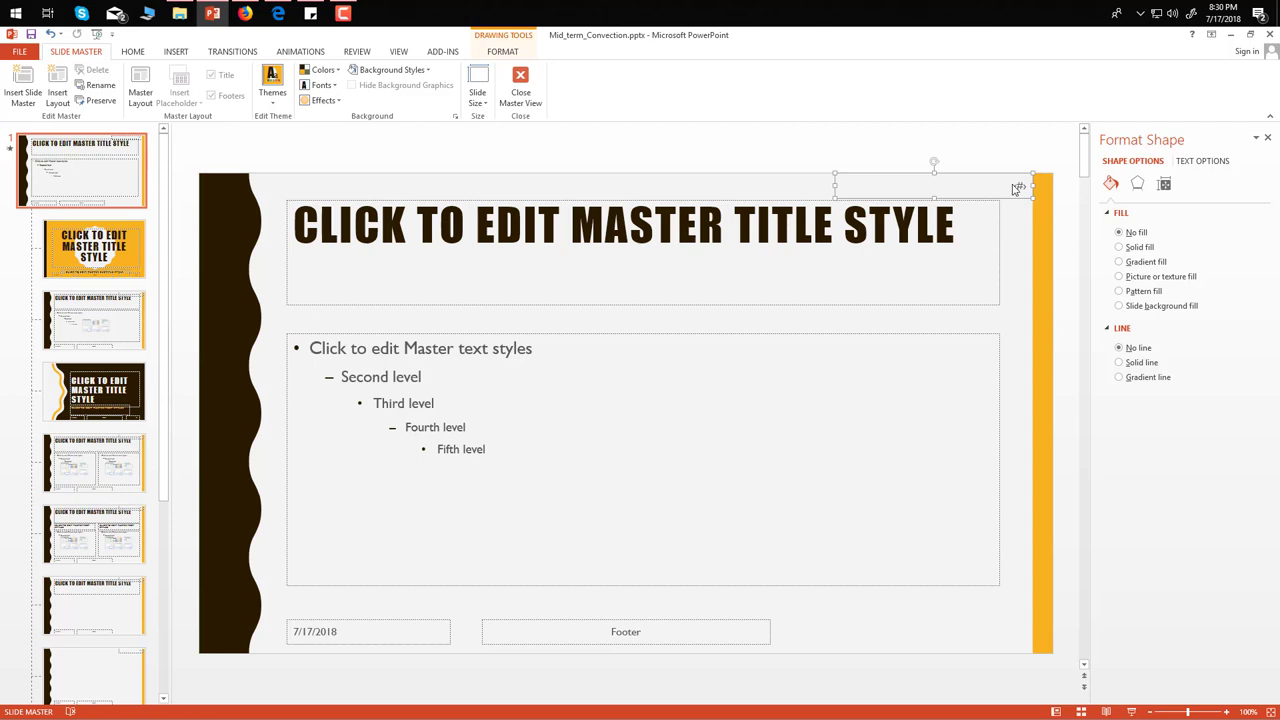
{"action": "key", "text": "Escape"}
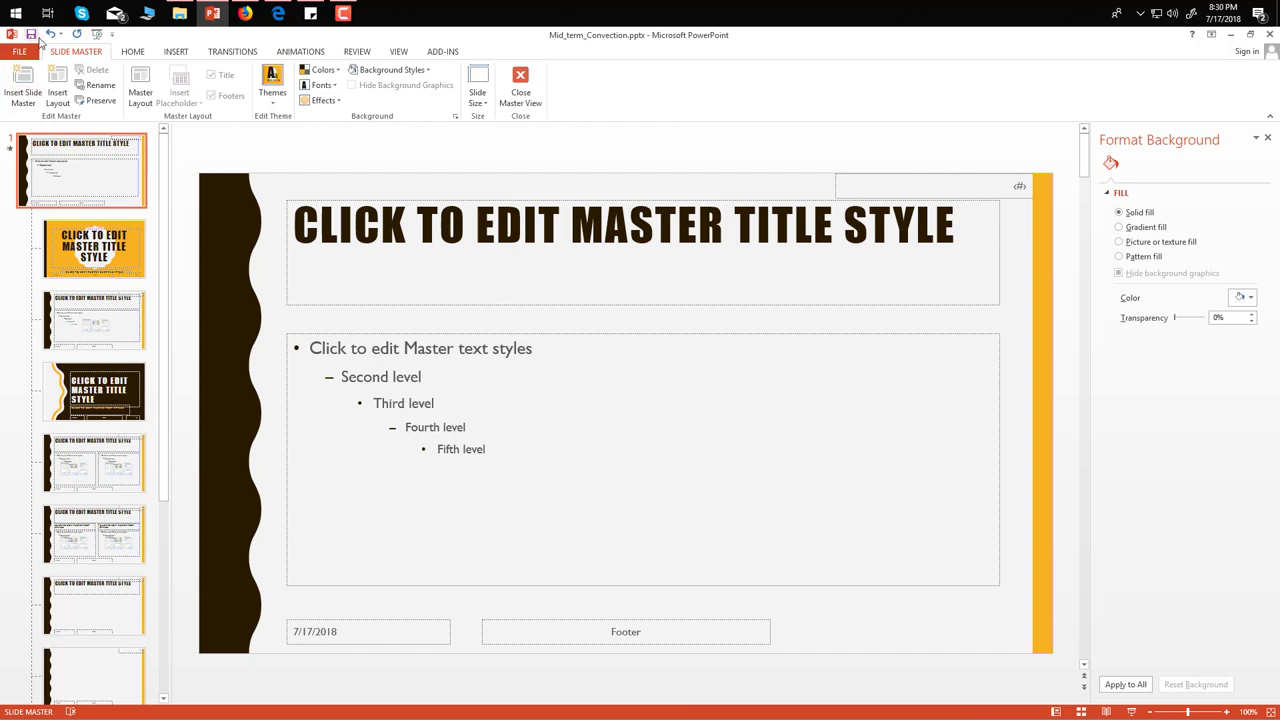
{"action": "left_click", "coordinate": [520, 88]}
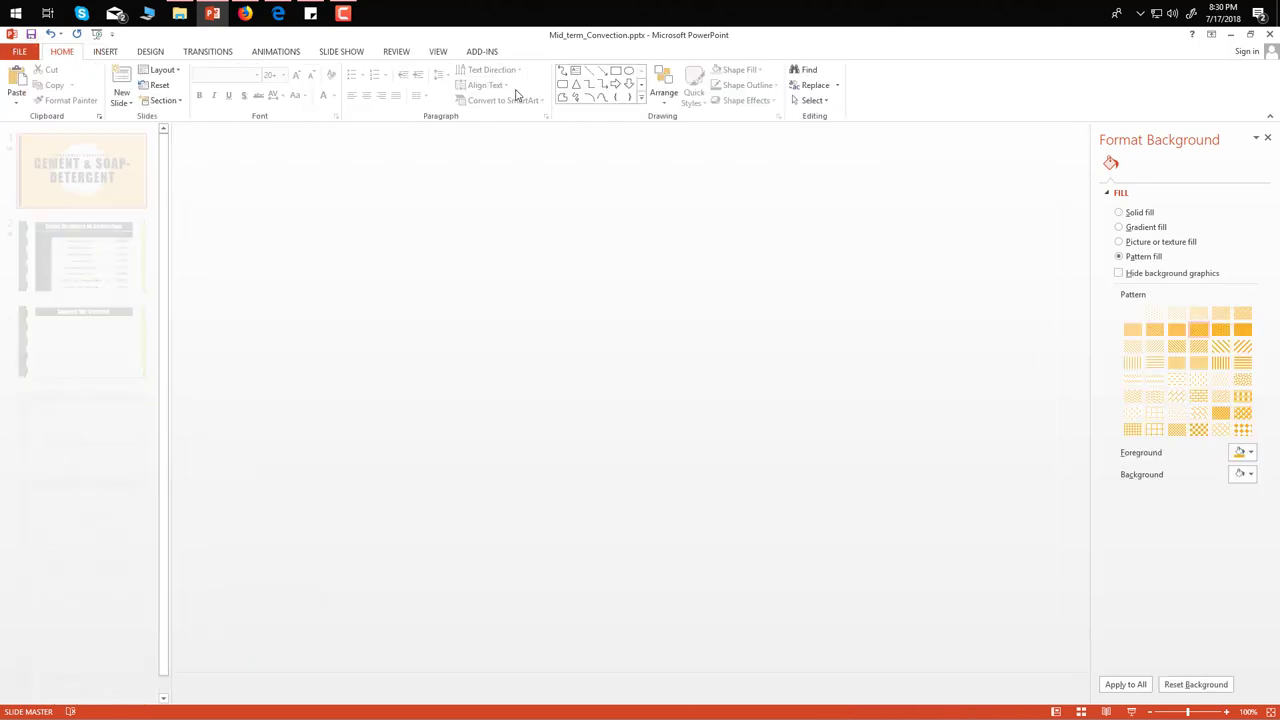
{"action": "left_click", "coordinate": [121, 273]}
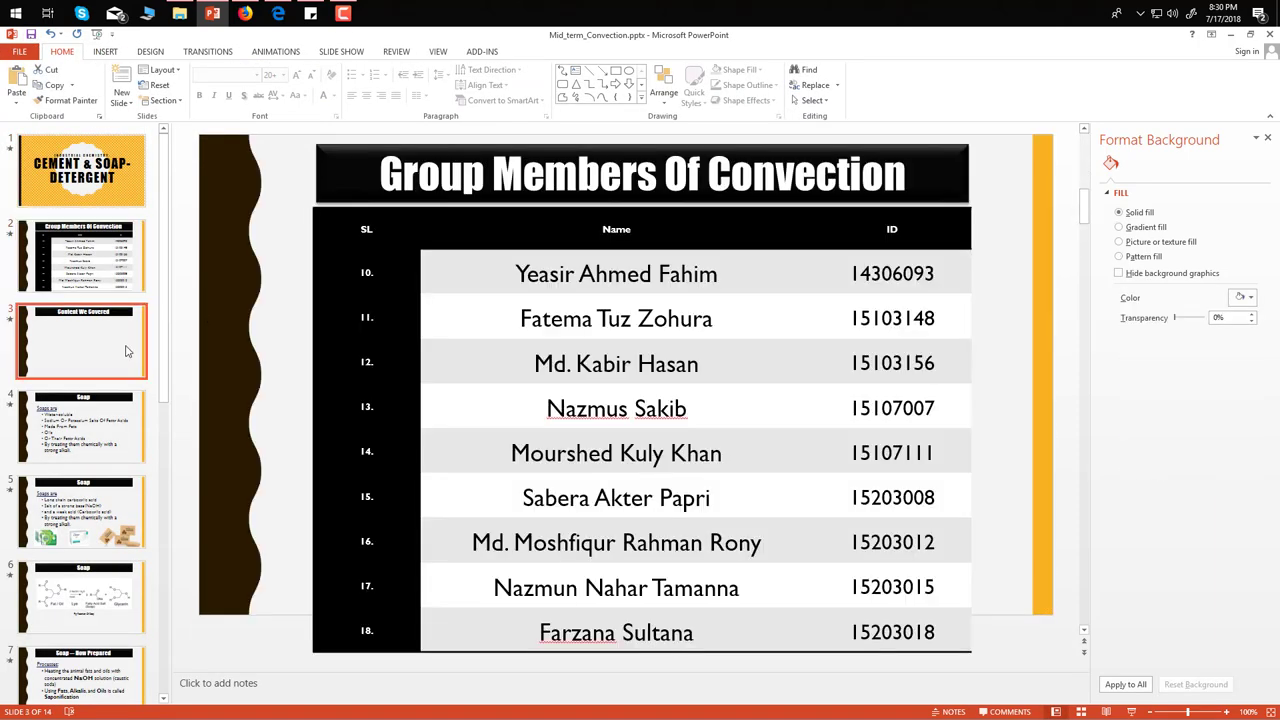
{"action": "left_click", "coordinate": [110, 425]}
{"action": "left_click", "coordinate": [100, 510]}
{"action": "key", "text": "Up"}
{"action": "key", "text": "Up"}
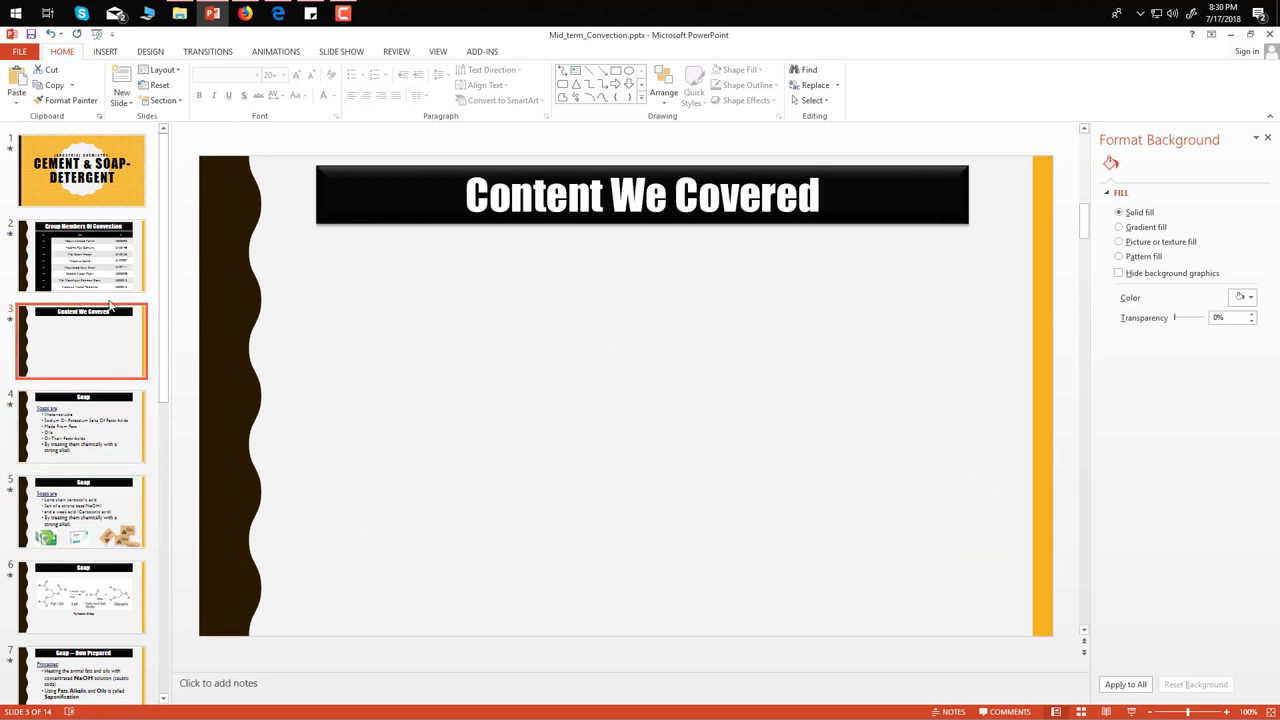
{"action": "key", "text": "Up"}
{"action": "key", "text": "Up"}
{"action": "left_click", "coordinate": [94, 258]}
{"action": "key", "text": "Up"}
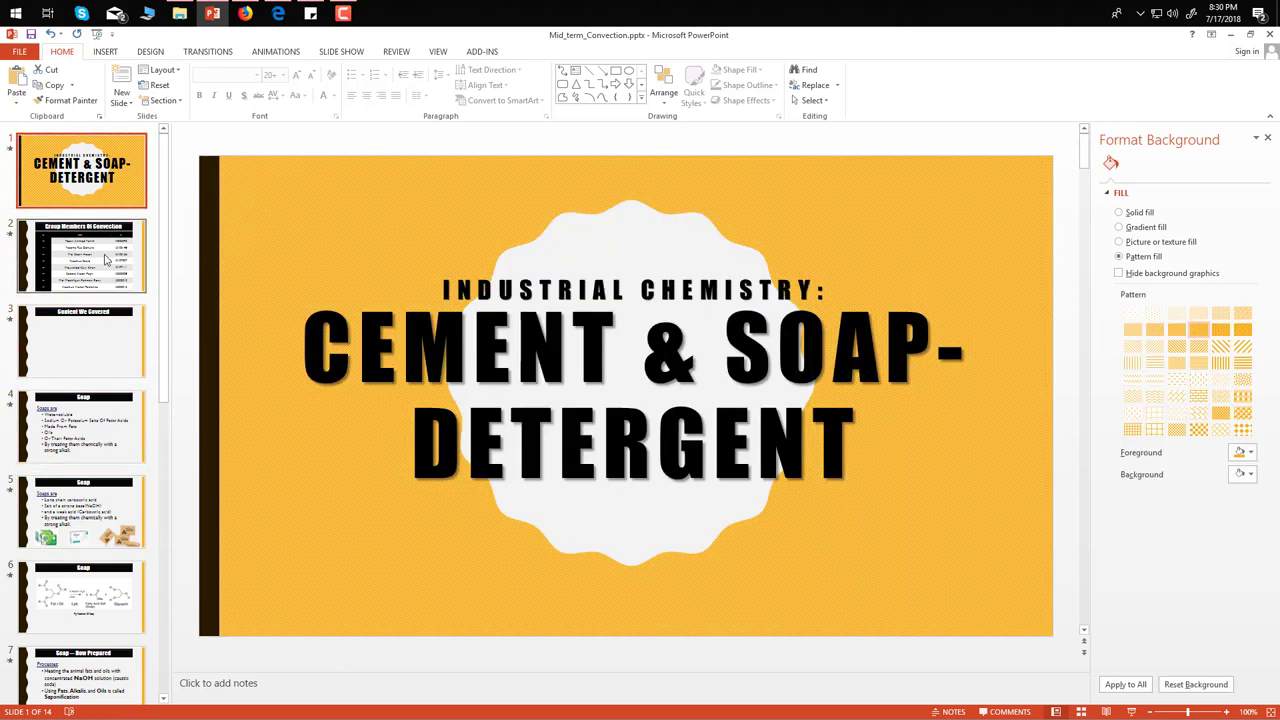
{"action": "left_click", "coordinate": [105, 260]}
{"action": "left_click", "coordinate": [105, 190]}
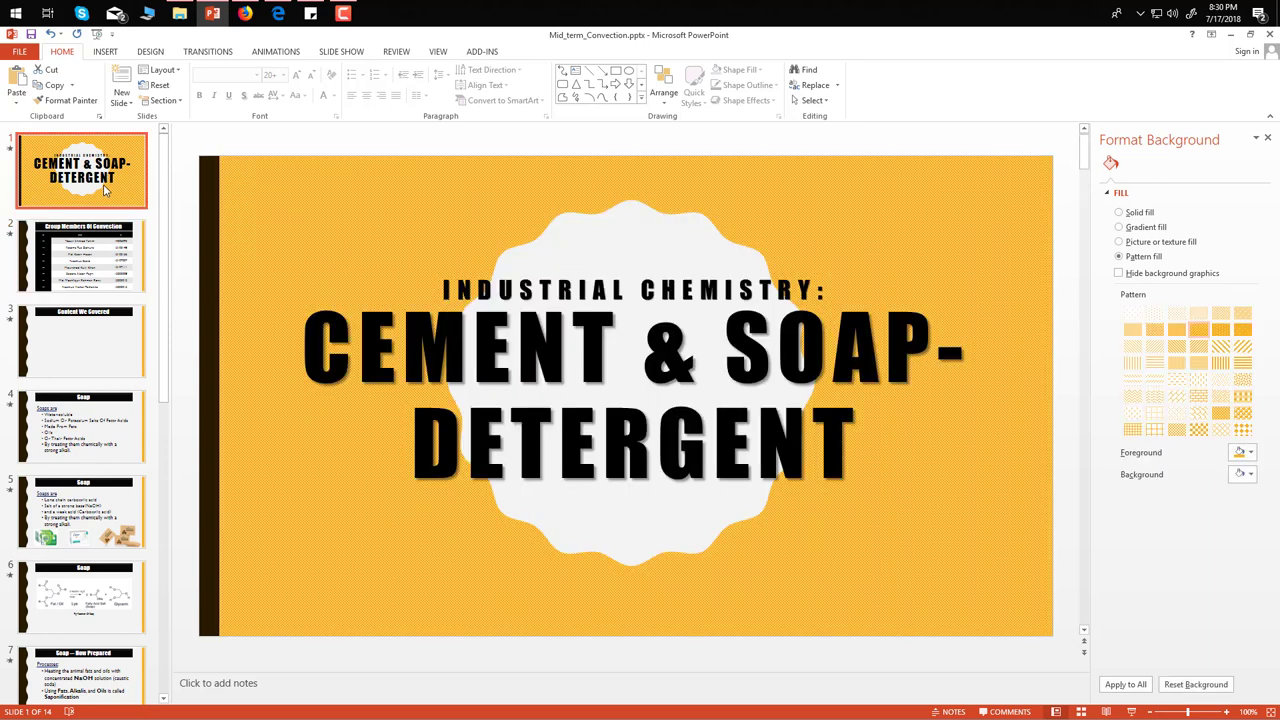
{"action": "left_click", "coordinate": [107, 255]}
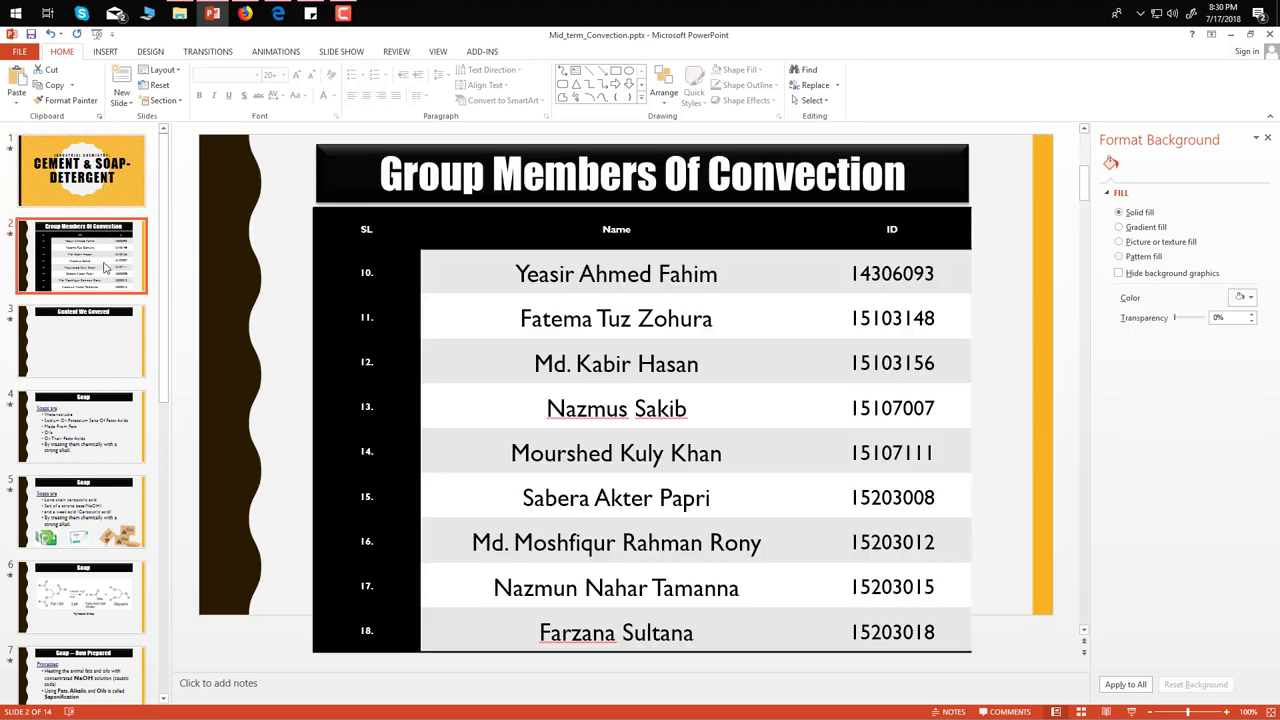
{"action": "key", "text": "Up"}
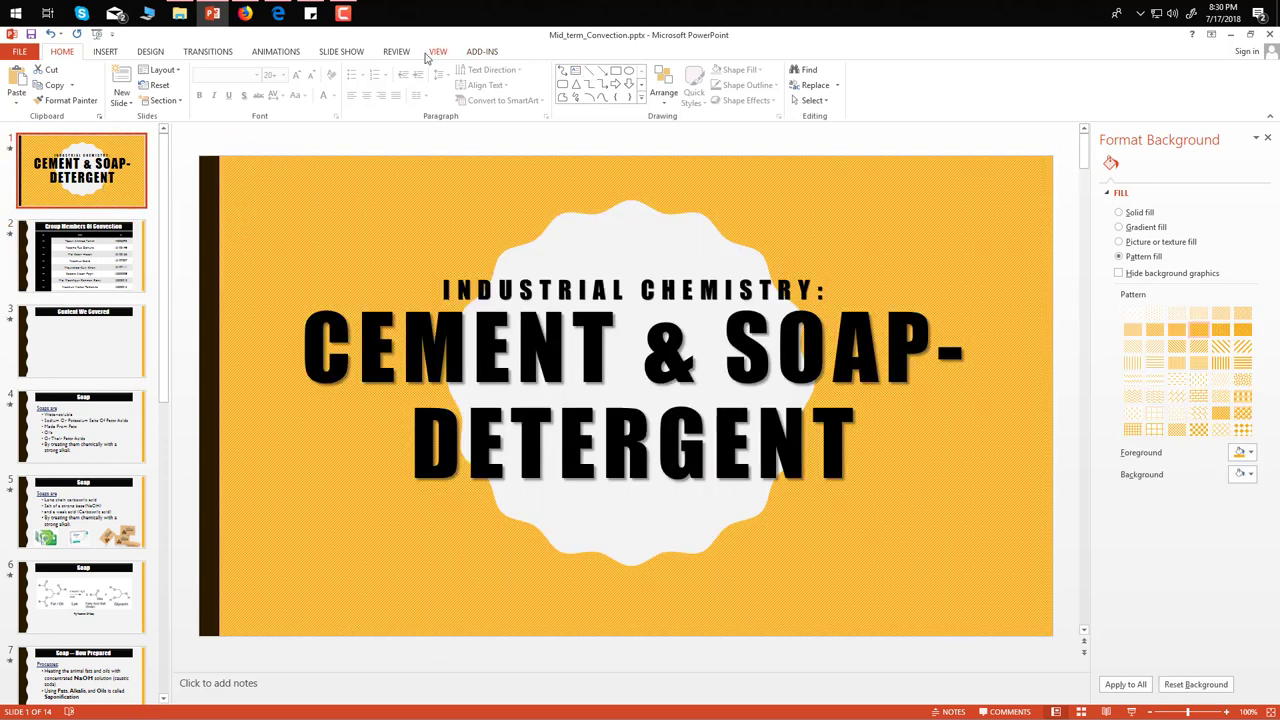
Turn on slide numbers for all slides and check them from slide 2 to the Soap slide
{"action": "left_click", "coordinate": [105, 51]}
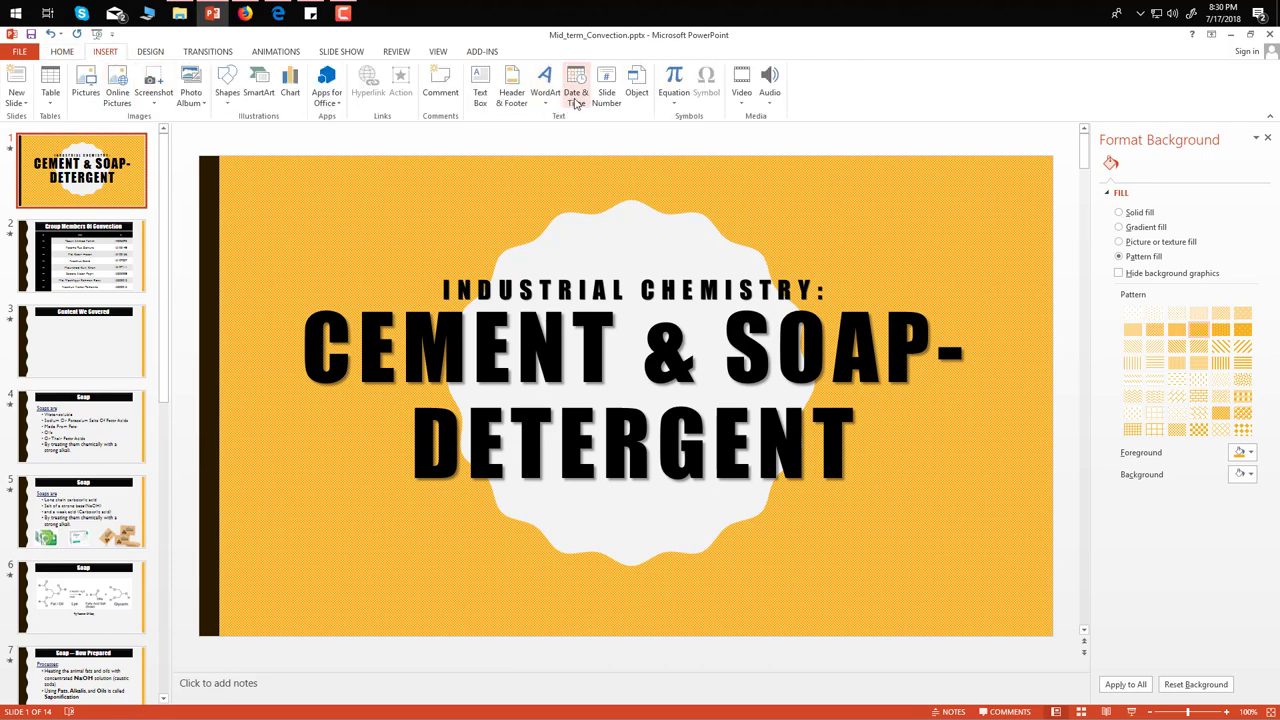
{"action": "left_click", "coordinate": [606, 95]}
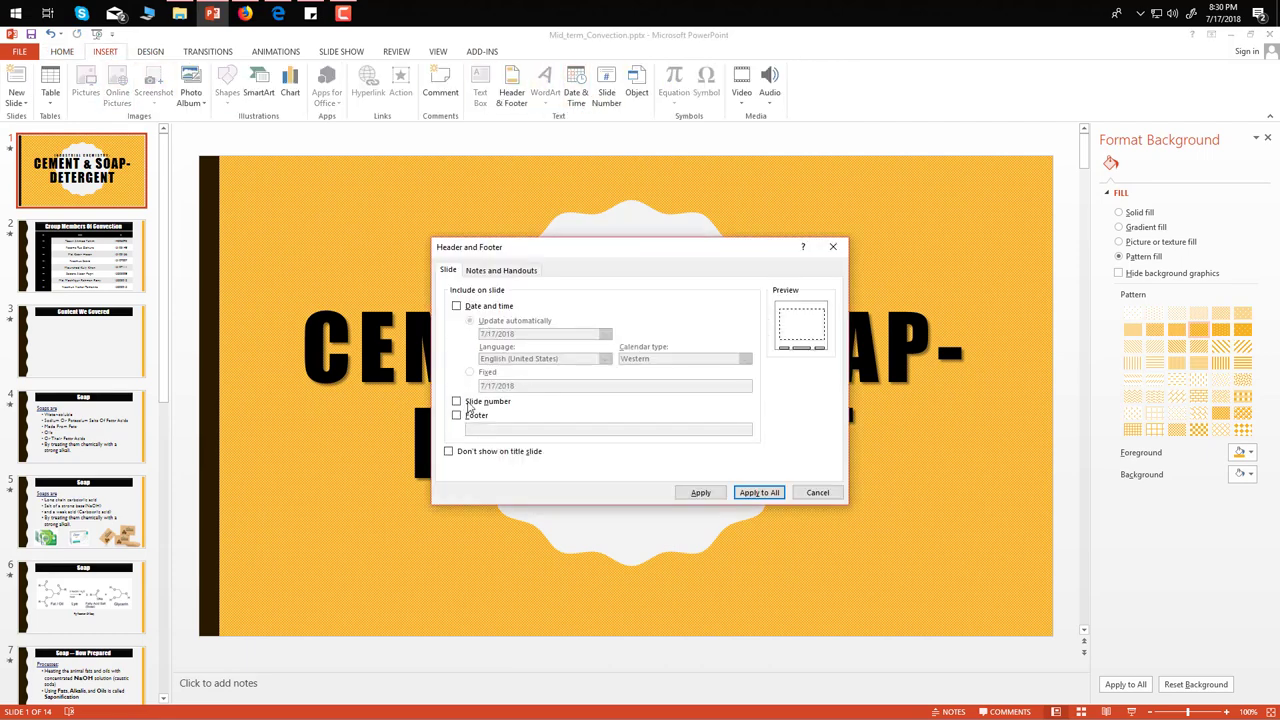
{"action": "left_click", "coordinate": [759, 492]}
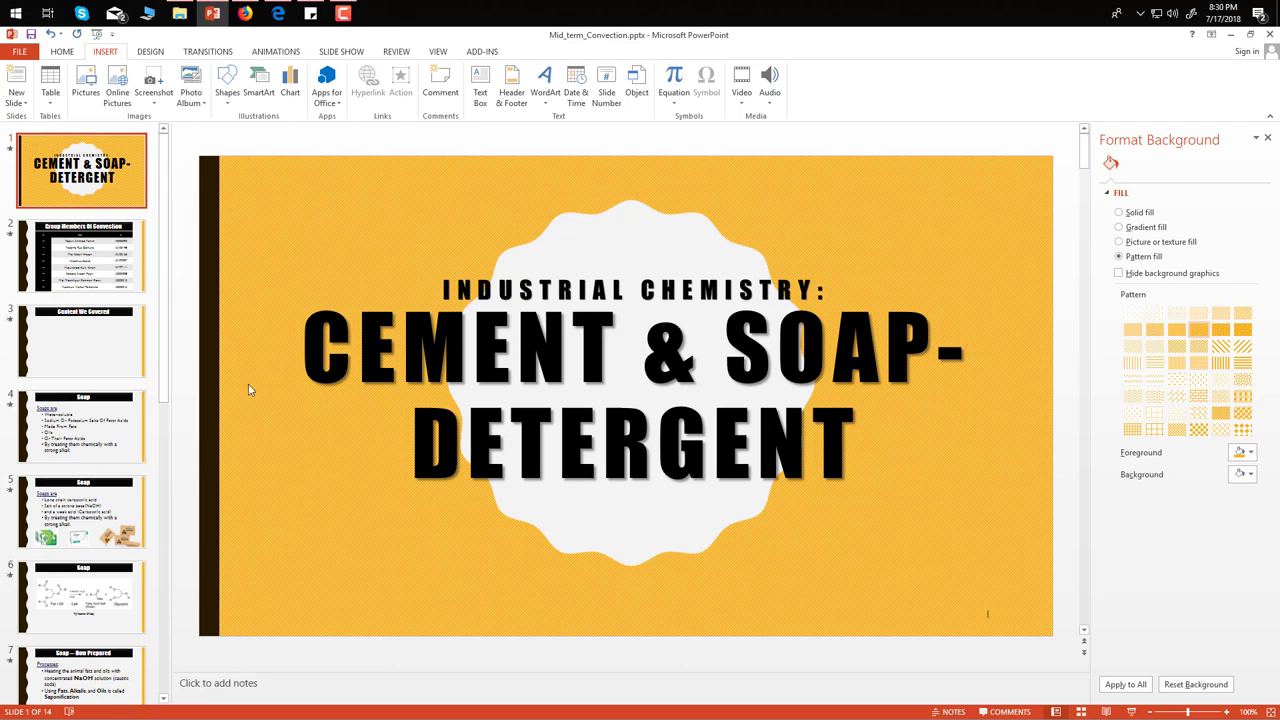
{"action": "left_click", "coordinate": [83, 255]}
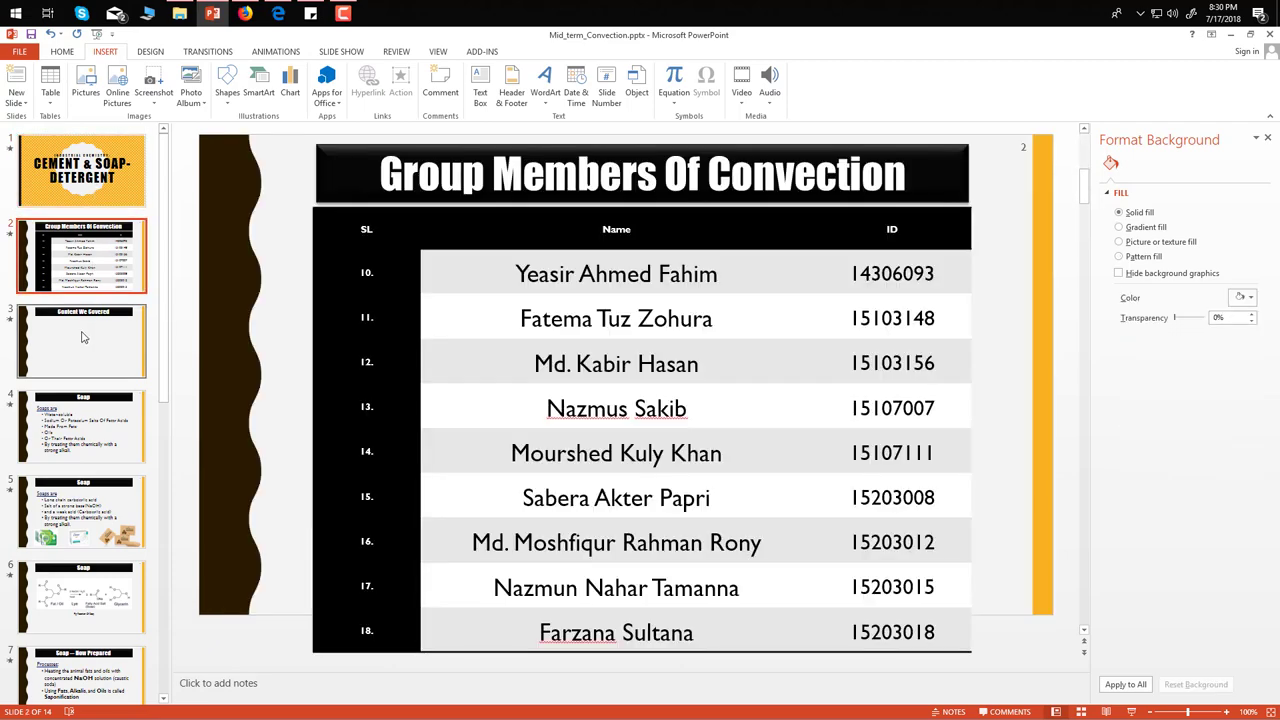
{"action": "left_click", "coordinate": [83, 337]}
{"action": "left_click_drag", "start_coordinate": [106, 354], "coordinate": [95, 410]}
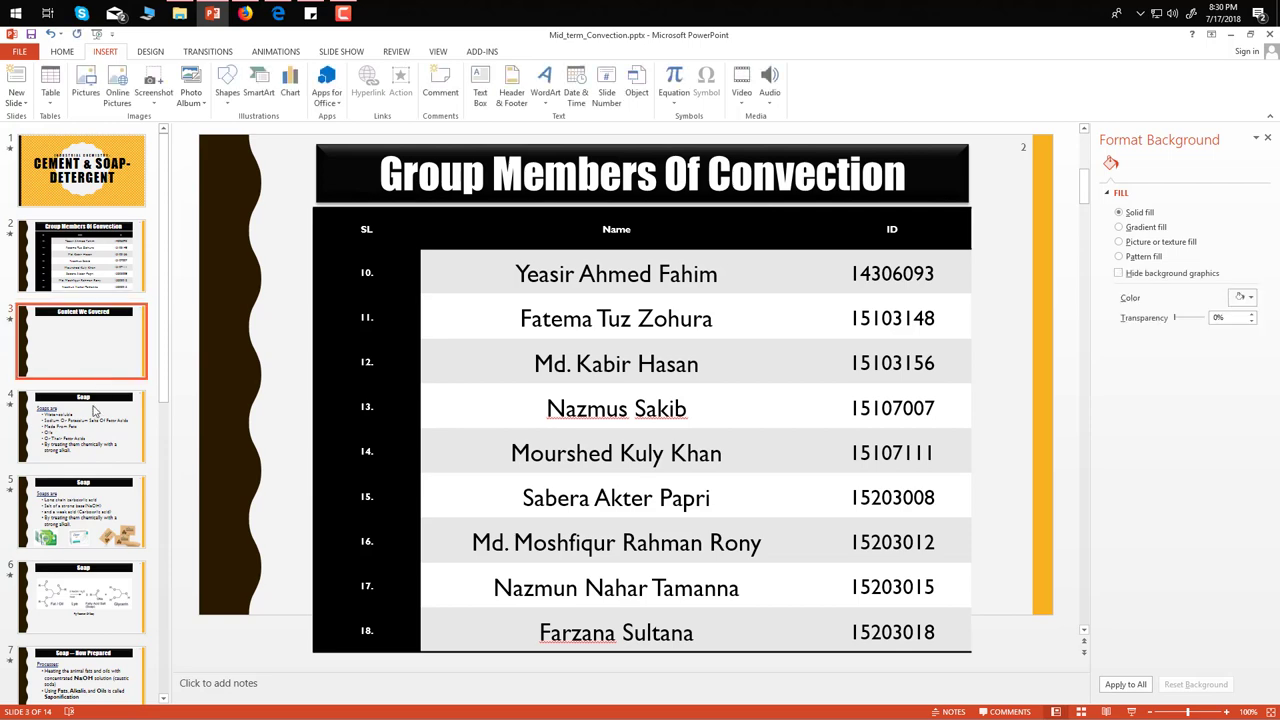
{"action": "left_click", "coordinate": [95, 410]}
{"action": "left_click", "coordinate": [86, 490]}
{"action": "left_click", "coordinate": [79, 585]}
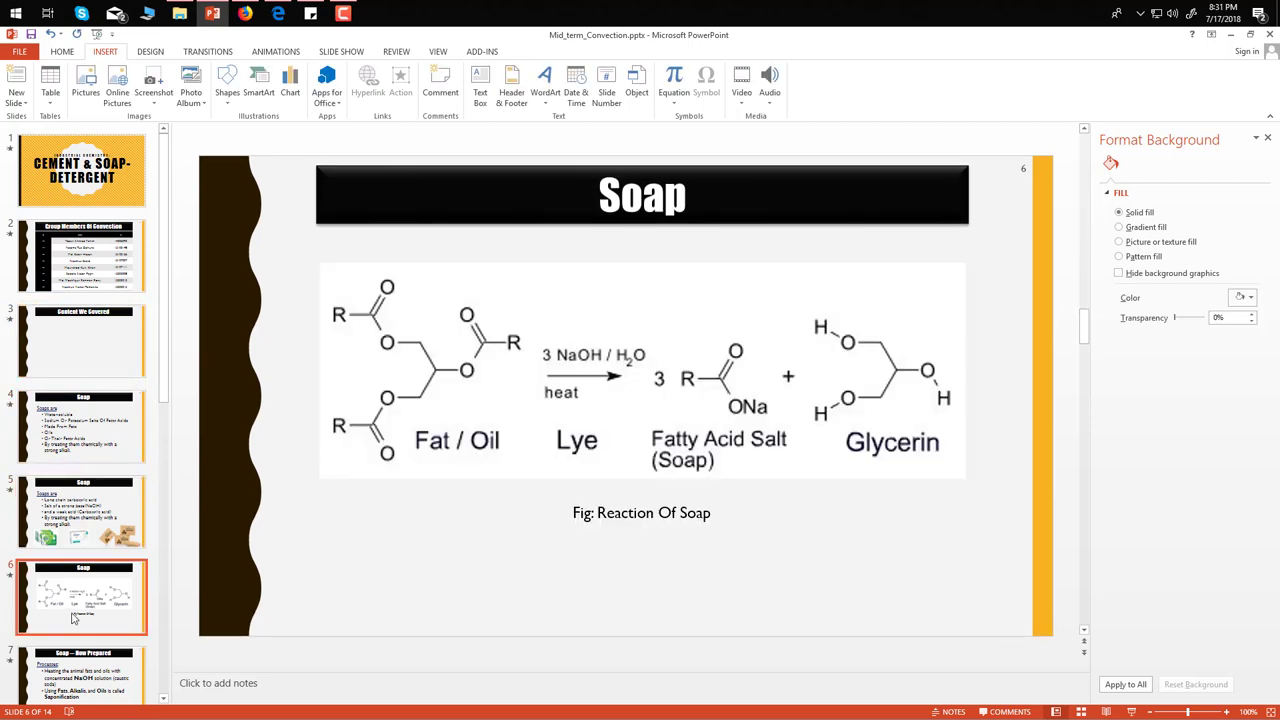
Show an automatically updating date on all slides
{"action": "left_click", "coordinate": [606, 85]}
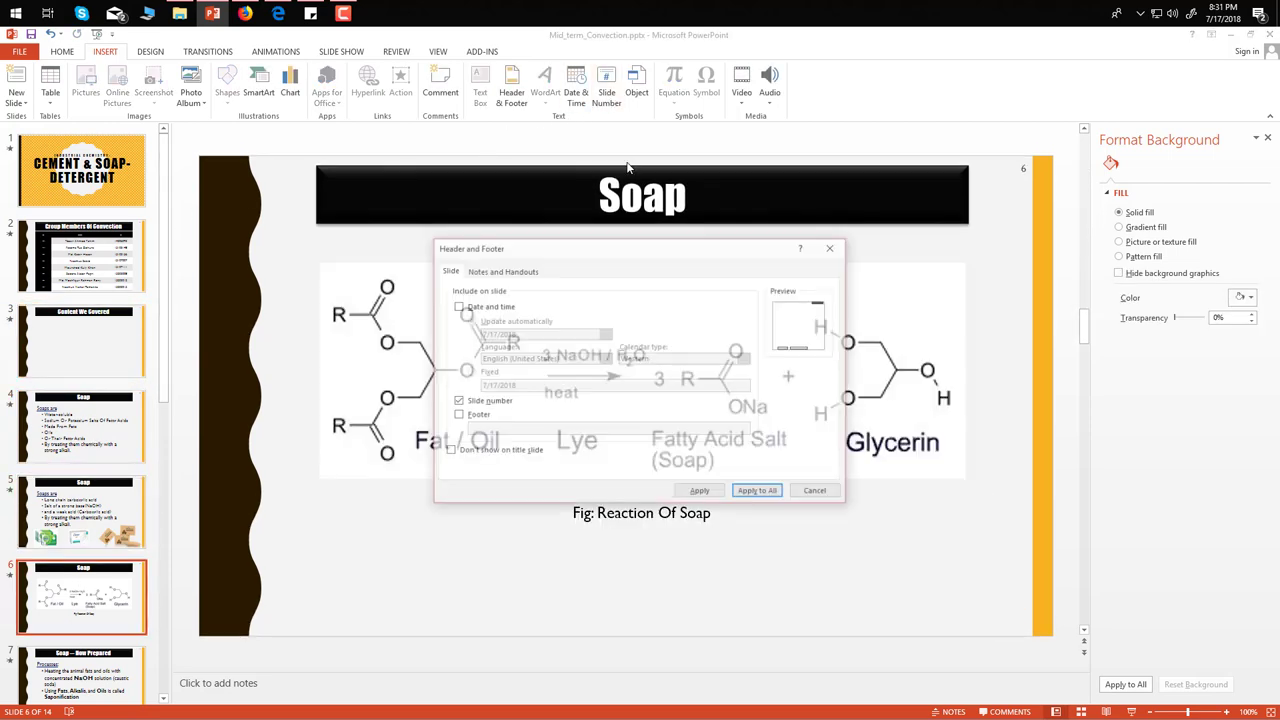
{"action": "left_click", "coordinate": [456, 305]}
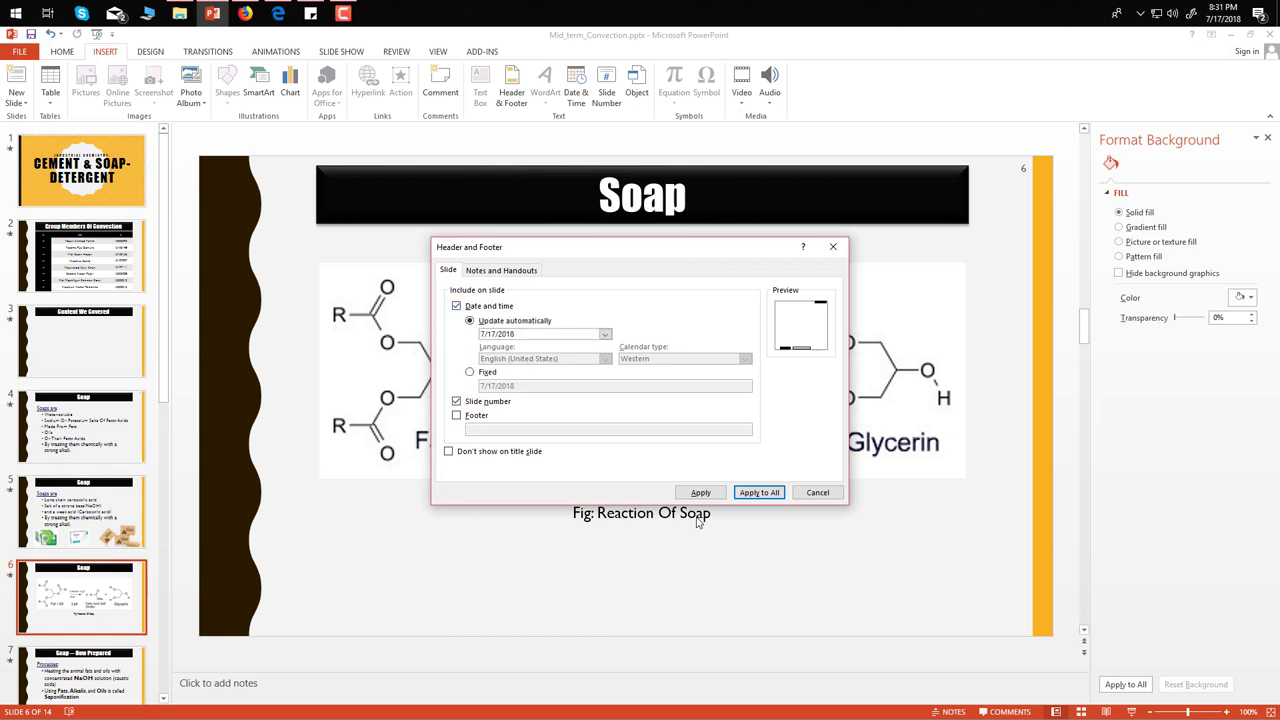
{"action": "left_click", "coordinate": [740, 492]}
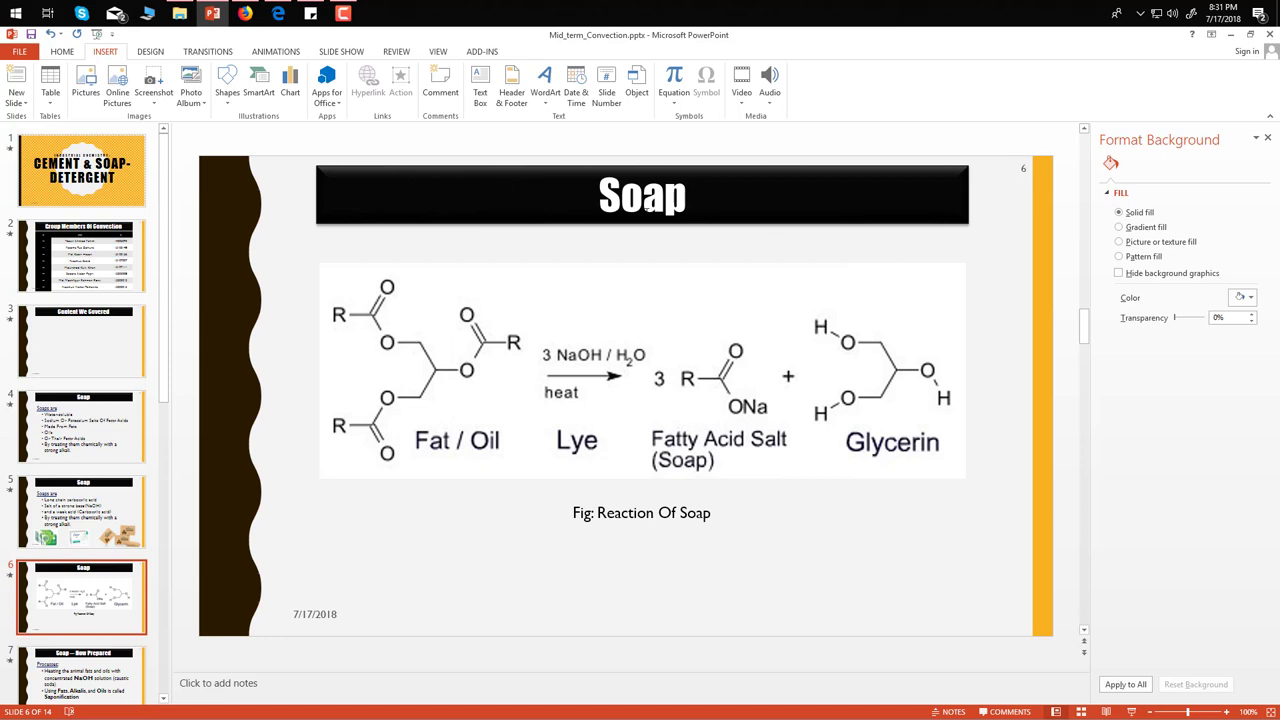
Add the footer 'Team Convection' to all slides
{"action": "left_click", "coordinate": [606, 88]}
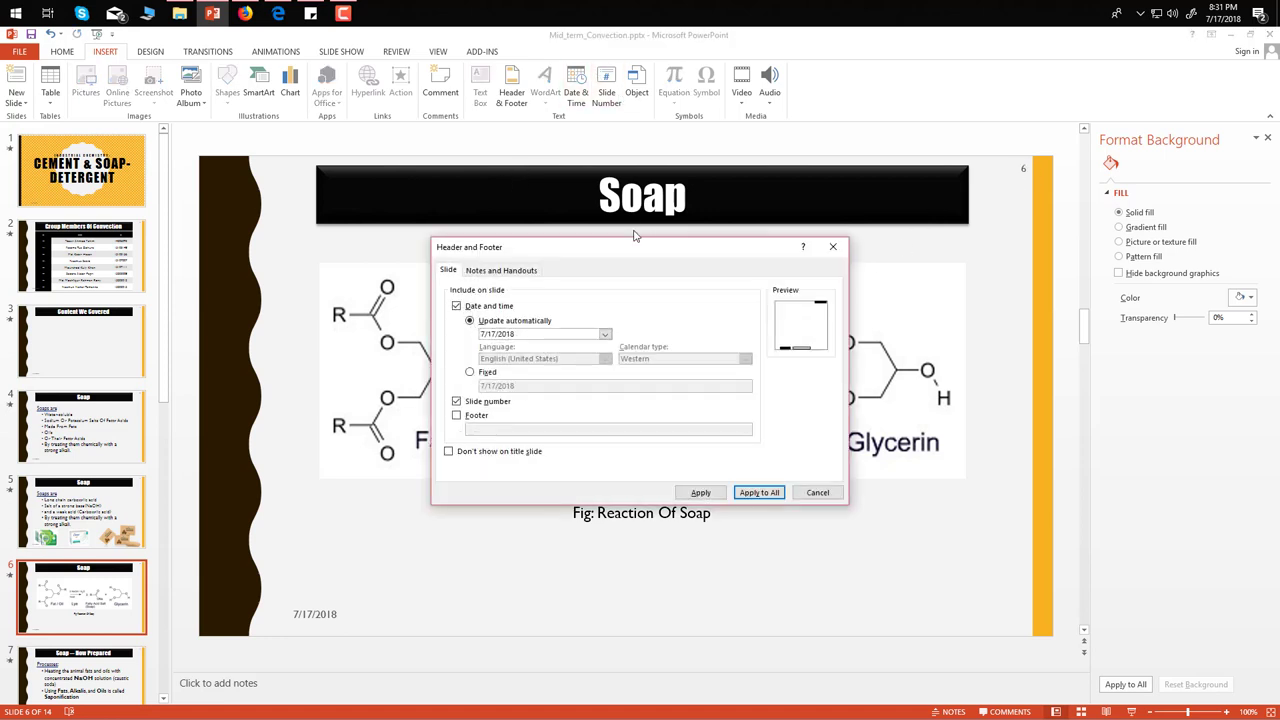
{"action": "left_click", "coordinate": [456, 415]}
{"action": "left_click", "coordinate": [500, 429]}
{"action": "type", "text": "Team Convection"}
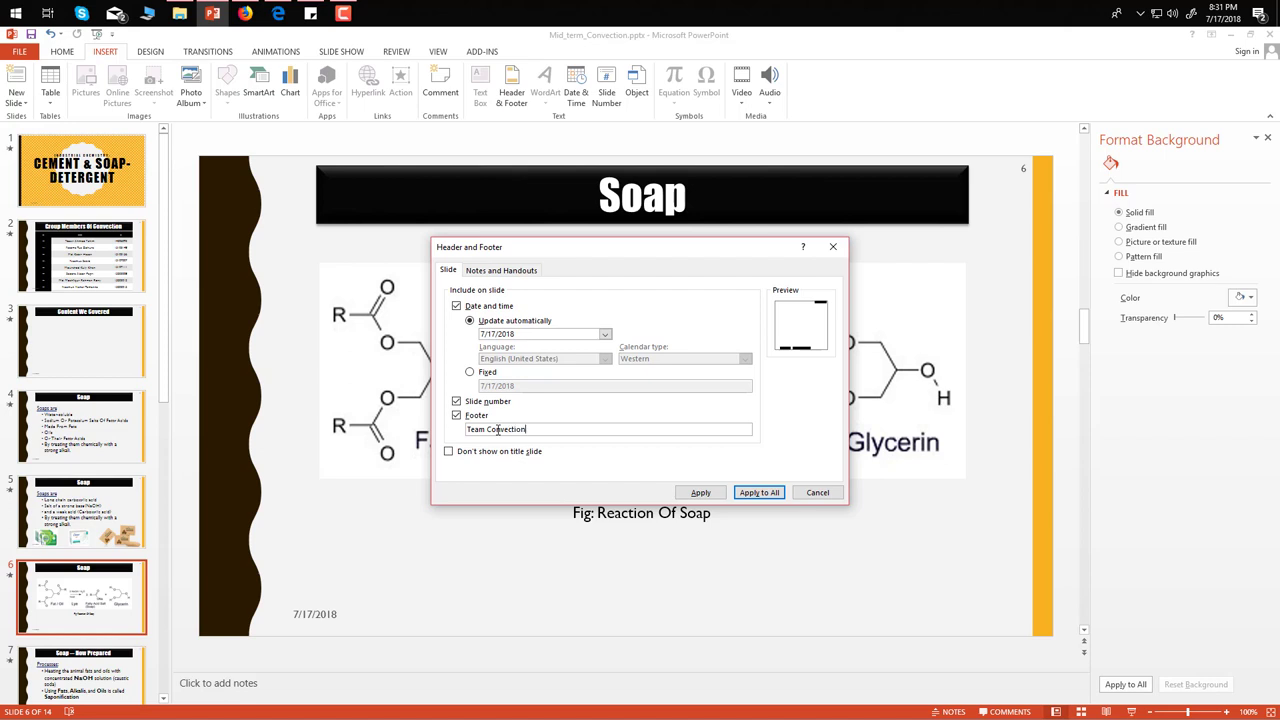
{"action": "left_click", "coordinate": [755, 492]}
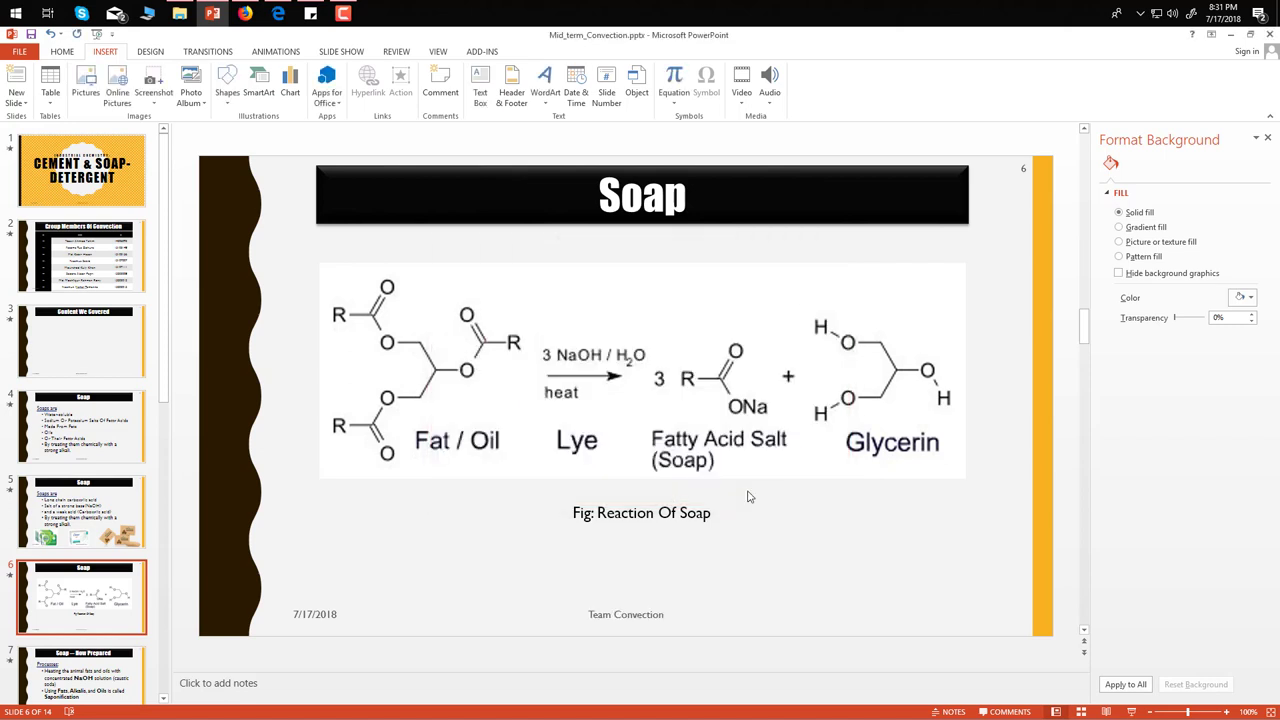
Drag the master's date placeholder to the top-left corner, then check slide 2
{"action": "left_click", "coordinate": [107, 193]}
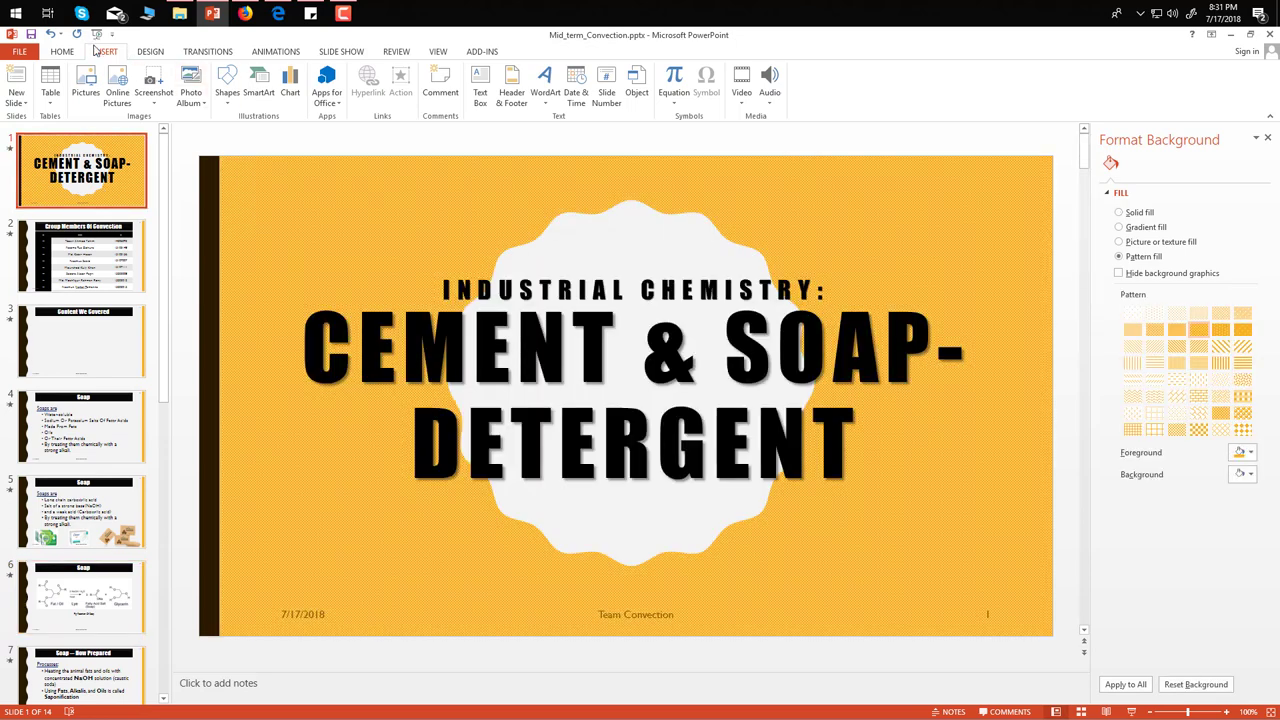
{"action": "left_click", "coordinate": [437, 52]}
{"action": "left_click", "coordinate": [180, 88]}
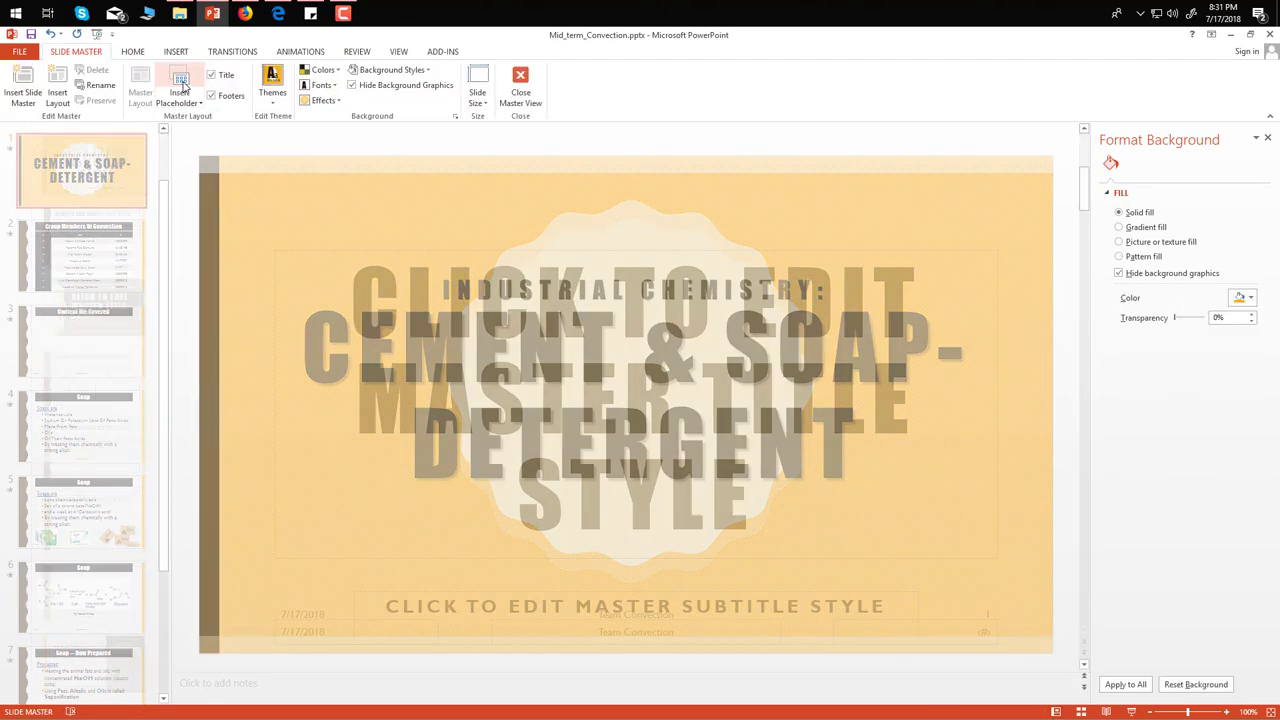
{"action": "left_click", "coordinate": [92, 190]}
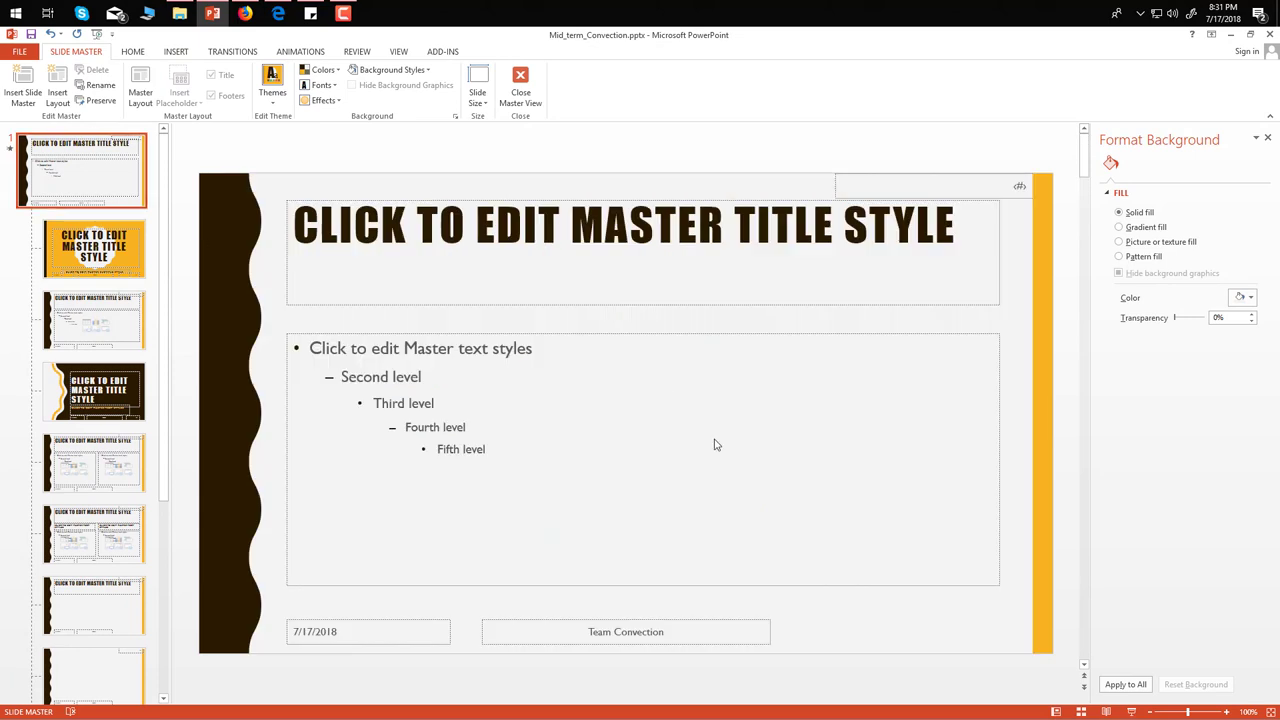
{"action": "left_click", "coordinate": [329, 622]}
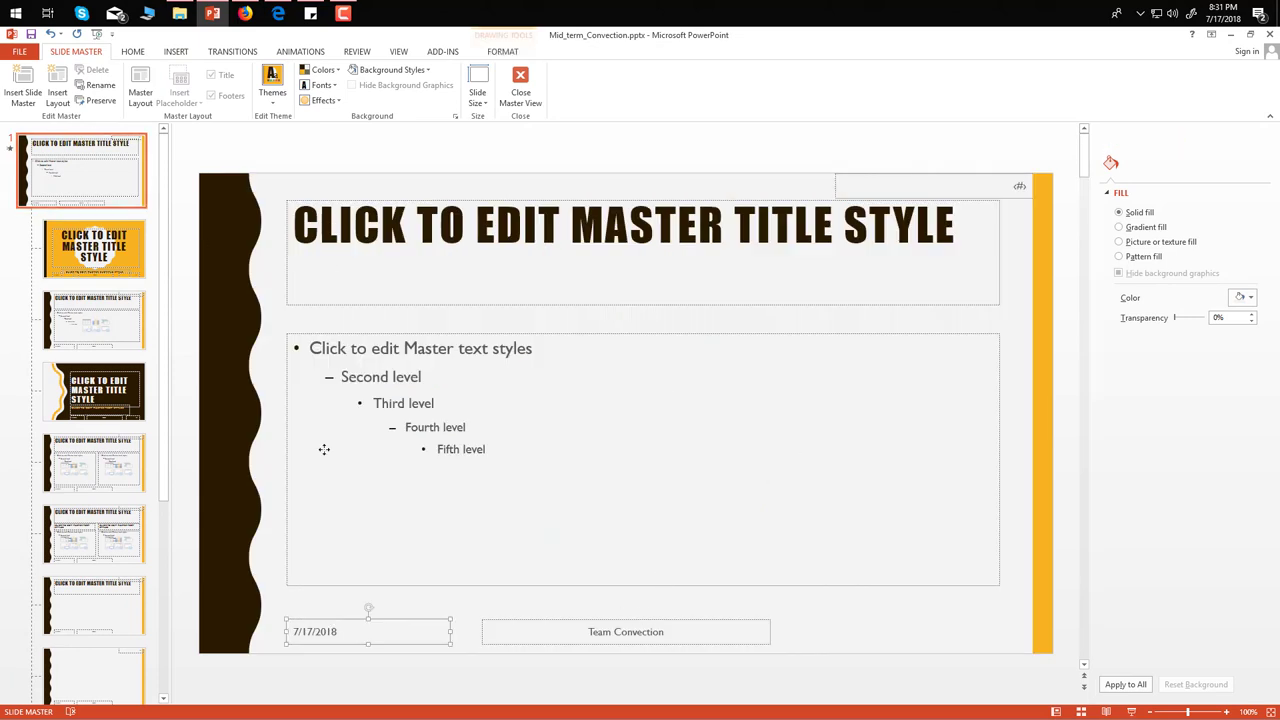
{"action": "left_click_drag", "start_coordinate": [290, 188], "coordinate": [286, 173]}
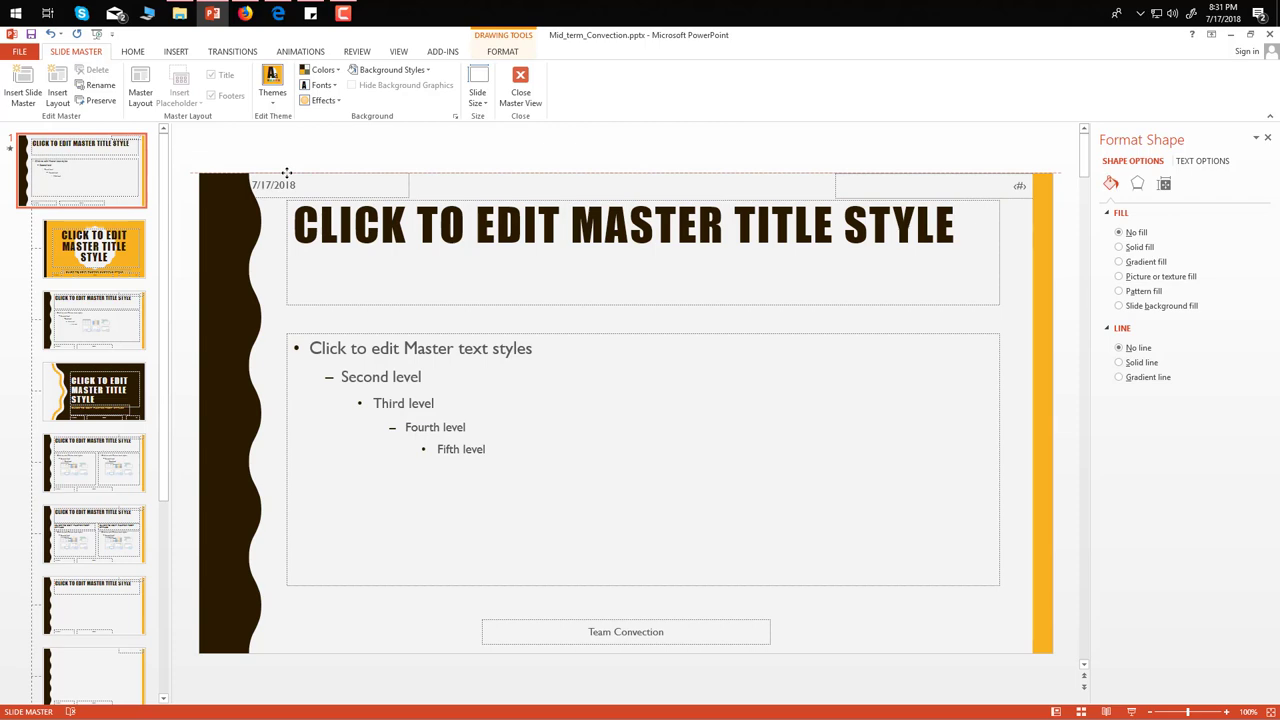
{"action": "left_click", "coordinate": [520, 88]}
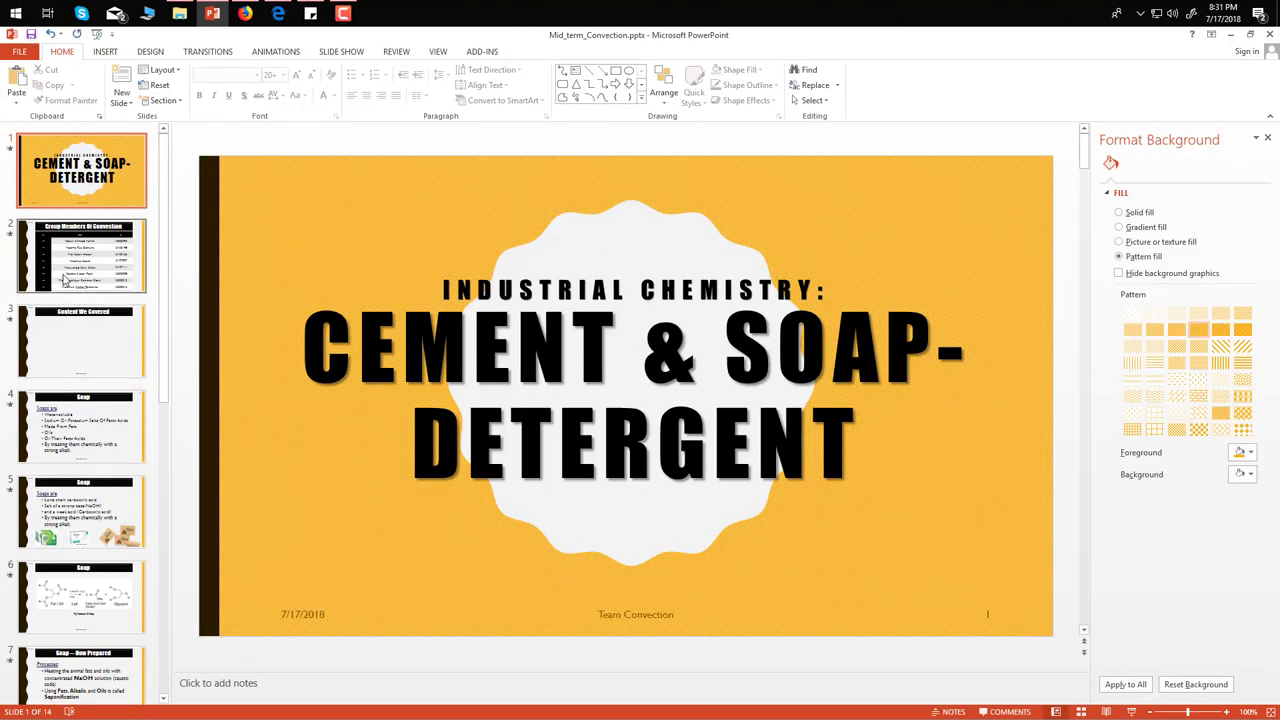
{"action": "left_click", "coordinate": [65, 282]}
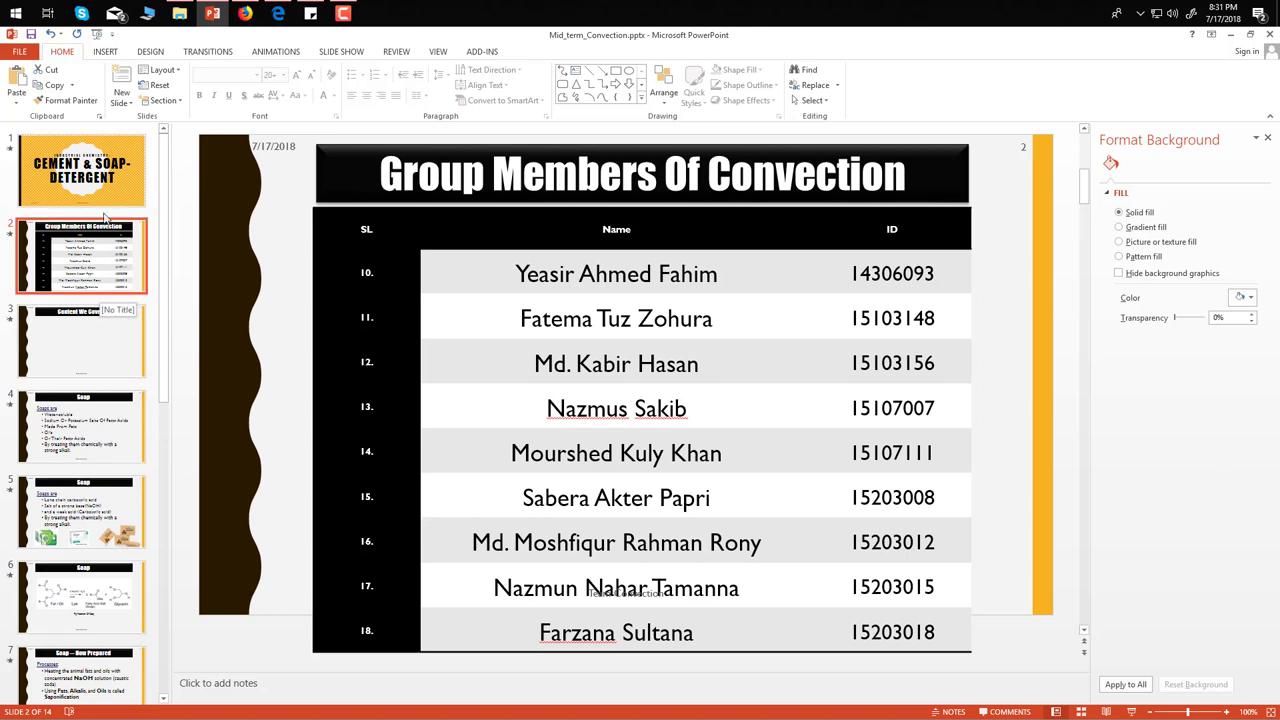
{"action": "left_click", "coordinate": [117, 150]}
Format the master's top-right slide number as 16 pt, bold and shadowed
{"action": "left_click", "coordinate": [440, 55]}
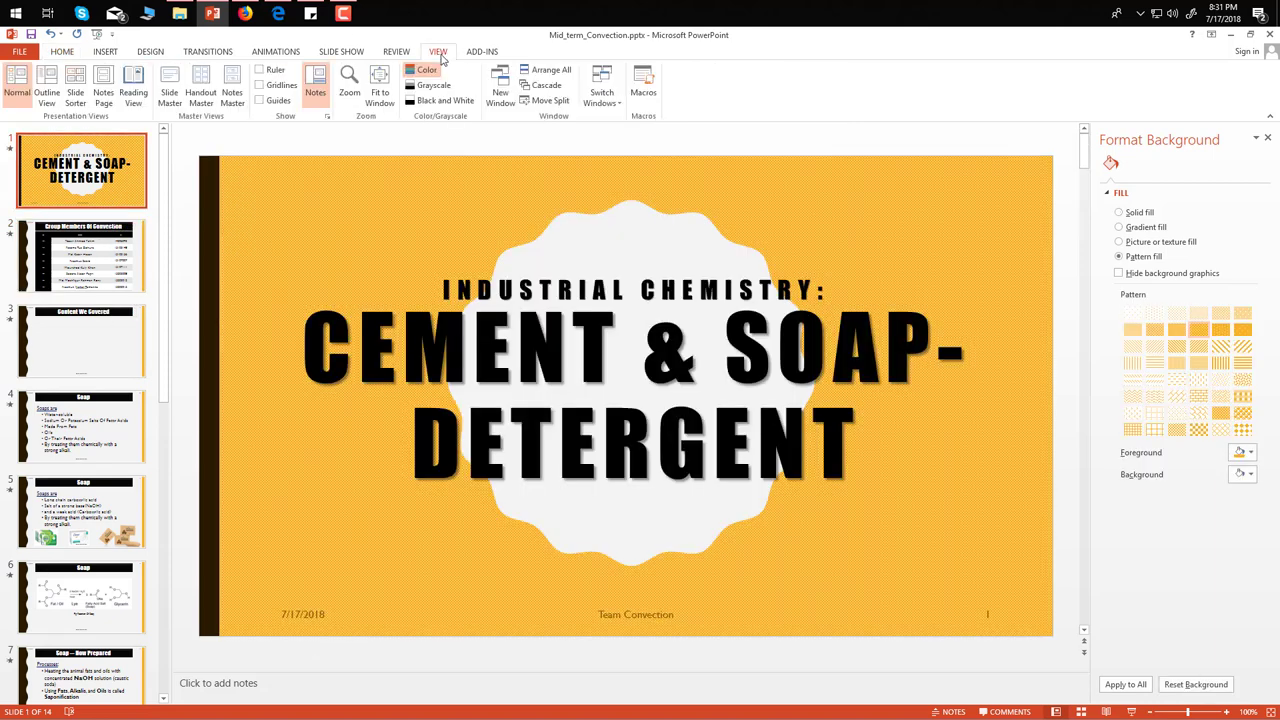
{"action": "left_click", "coordinate": [167, 87]}
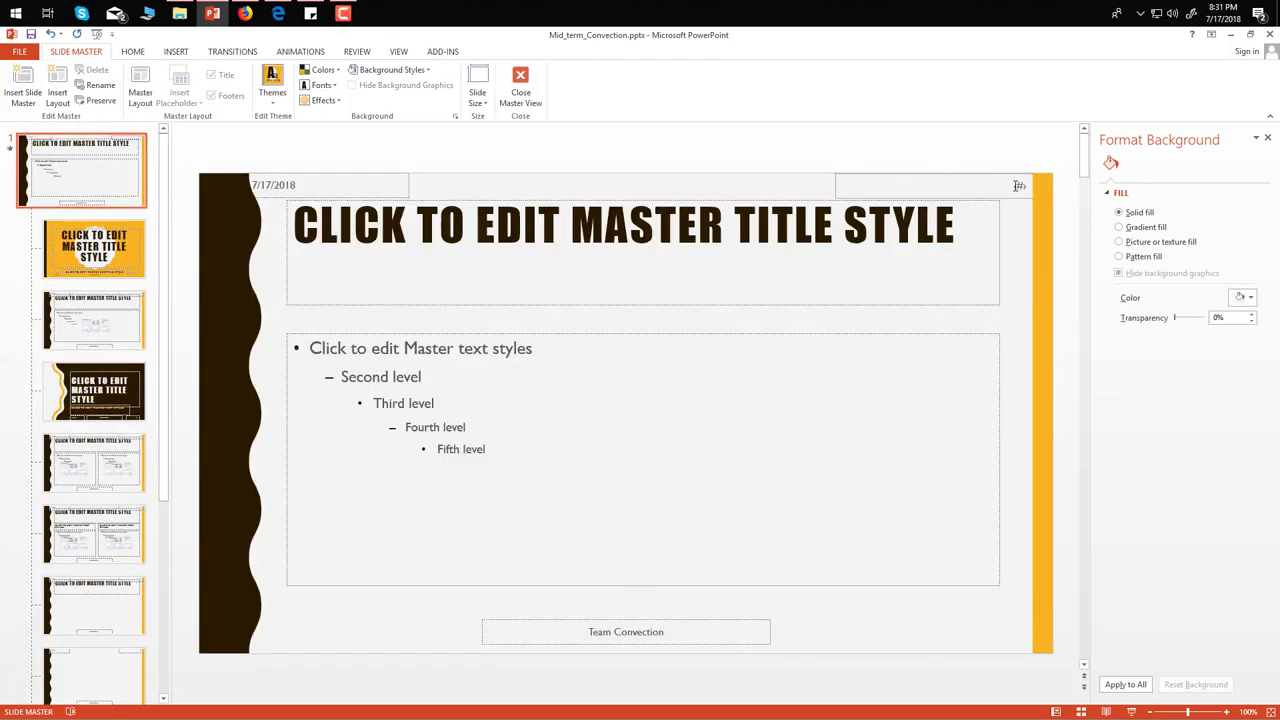
{"action": "left_click", "coordinate": [1017, 186]}
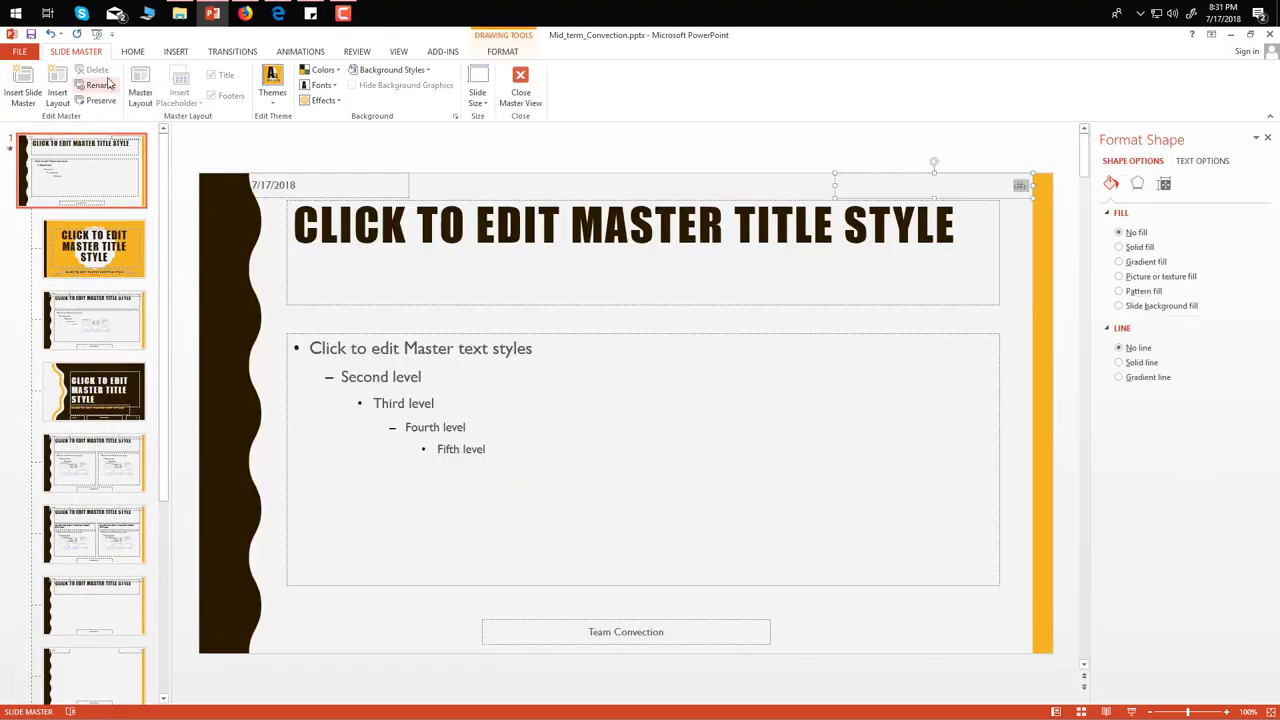
{"action": "left_click", "coordinate": [132, 53]}
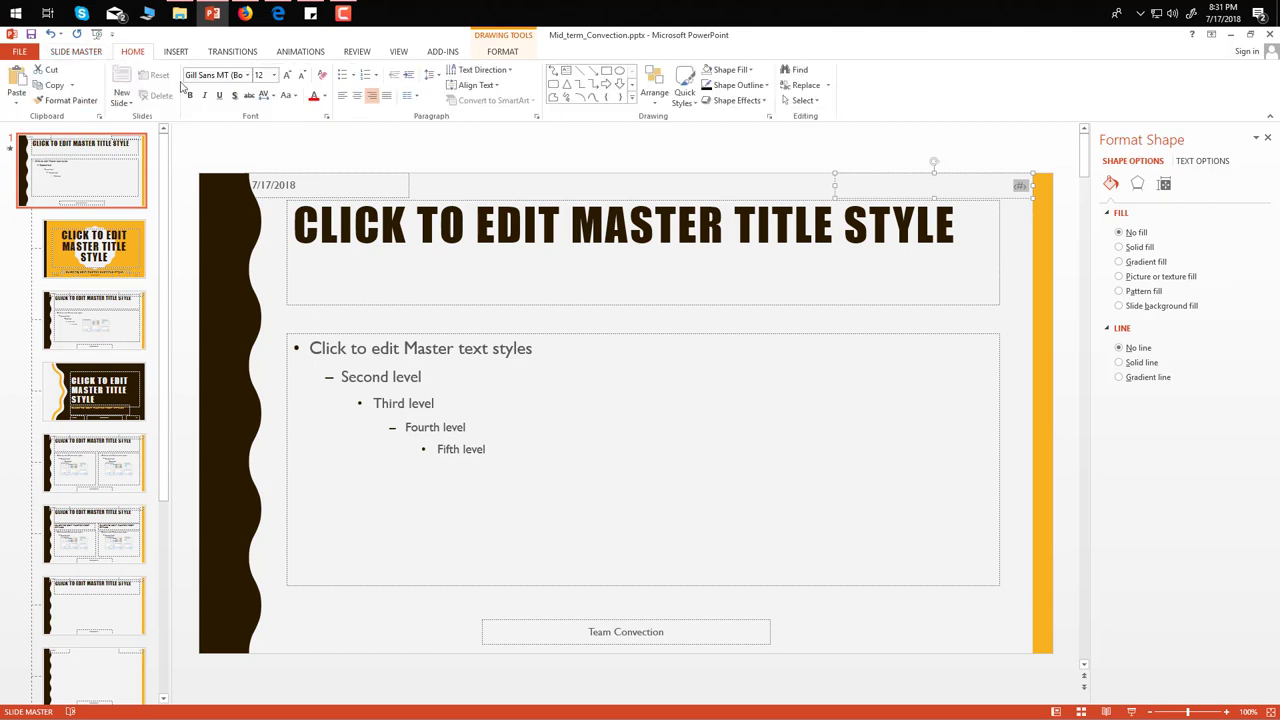
{"action": "left_click", "coordinate": [285, 78]}
{"action": "left_click", "coordinate": [285, 78]}
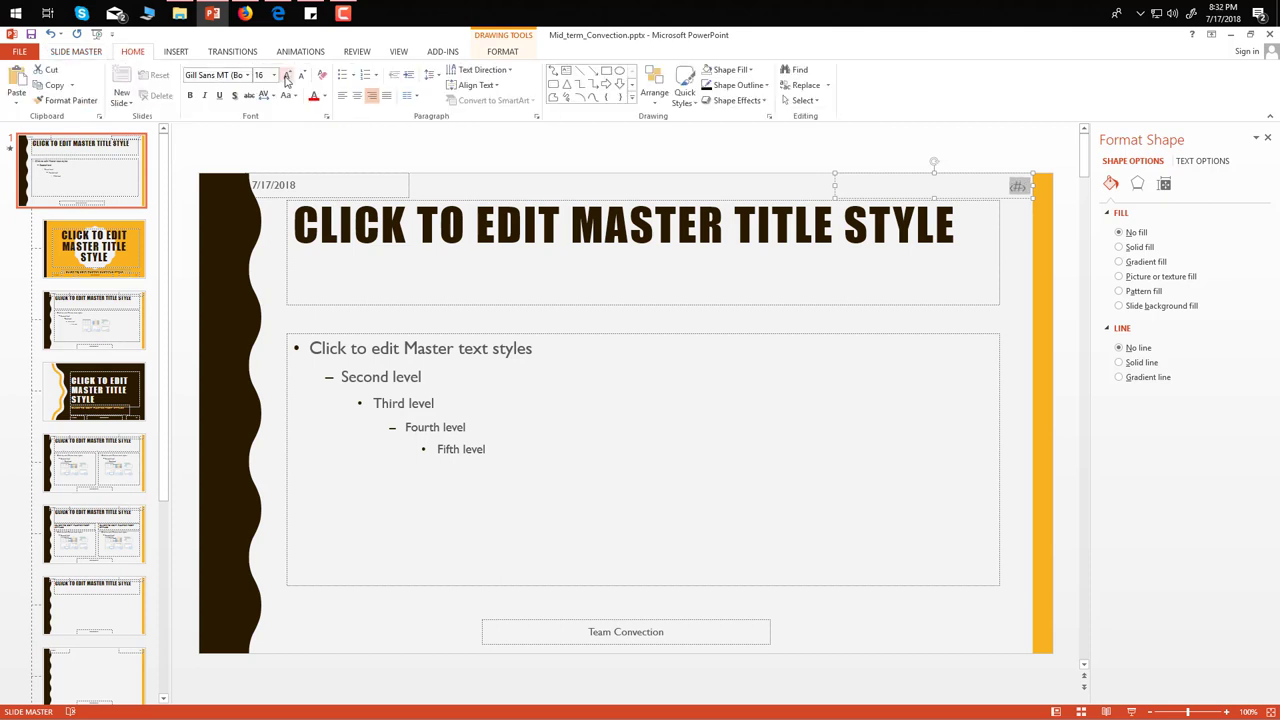
{"action": "left_click", "coordinate": [190, 95]}
{"action": "left_click", "coordinate": [233, 95]}
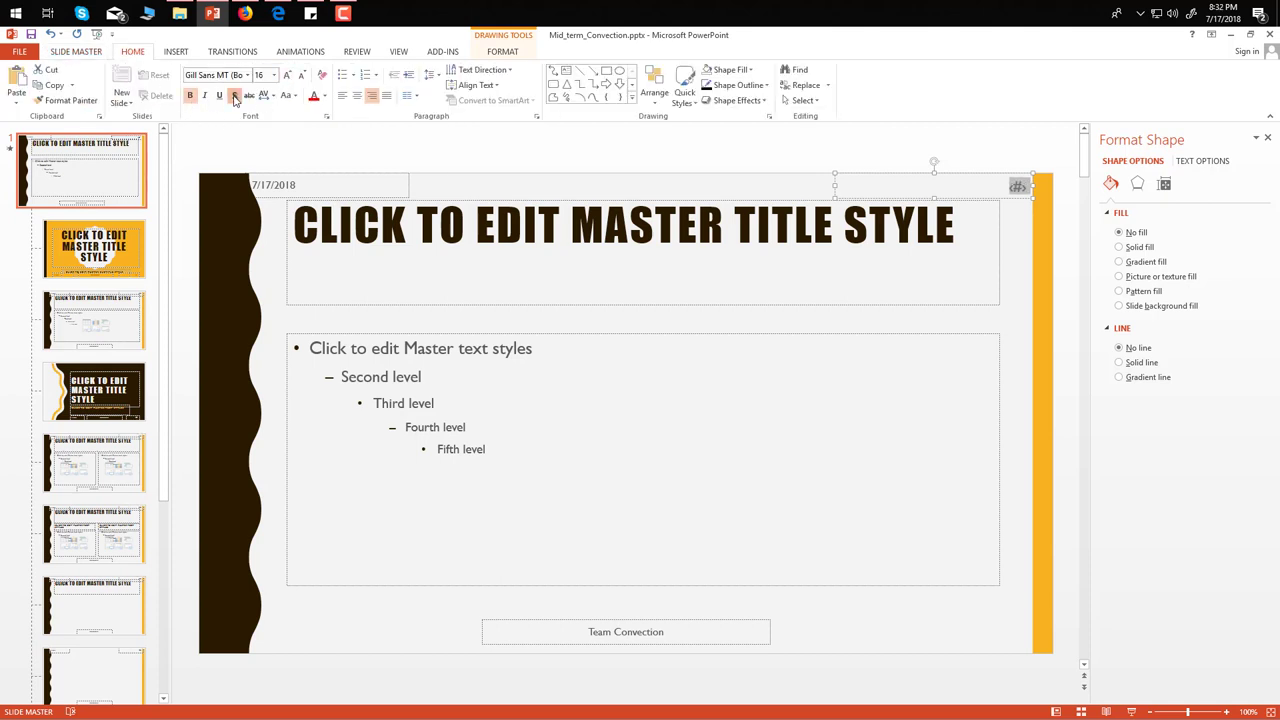
{"action": "left_click", "coordinate": [587, 150]}
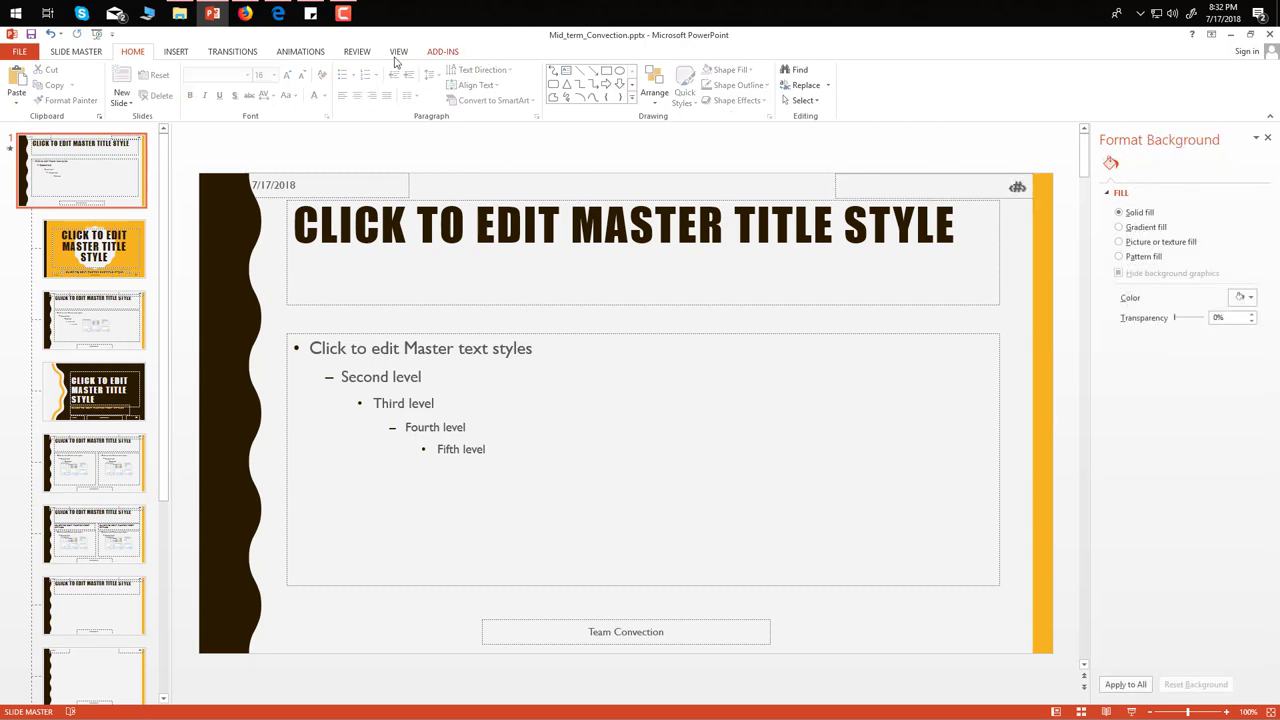
{"action": "left_click", "coordinate": [75, 51]}
Leave Master View, review slides 2, 3 and 4, then minimize PowerPoint
{"action": "left_click", "coordinate": [523, 86]}
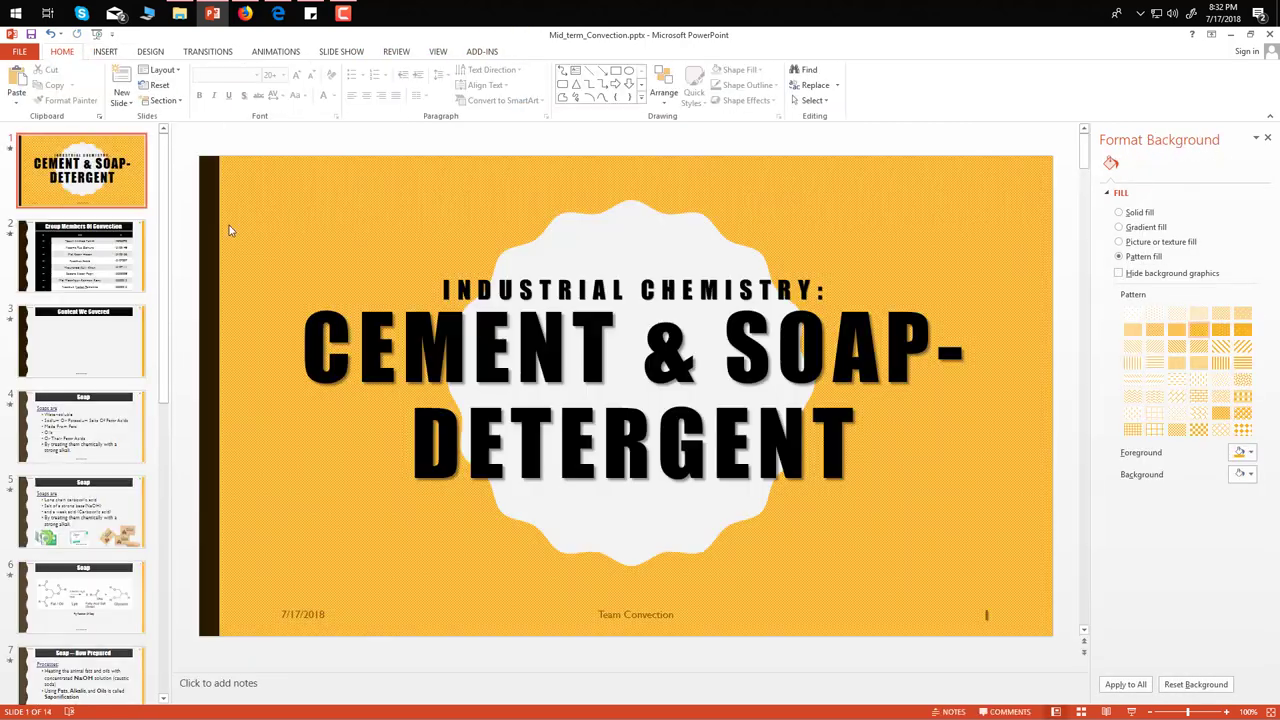
{"action": "left_click", "coordinate": [87, 258]}
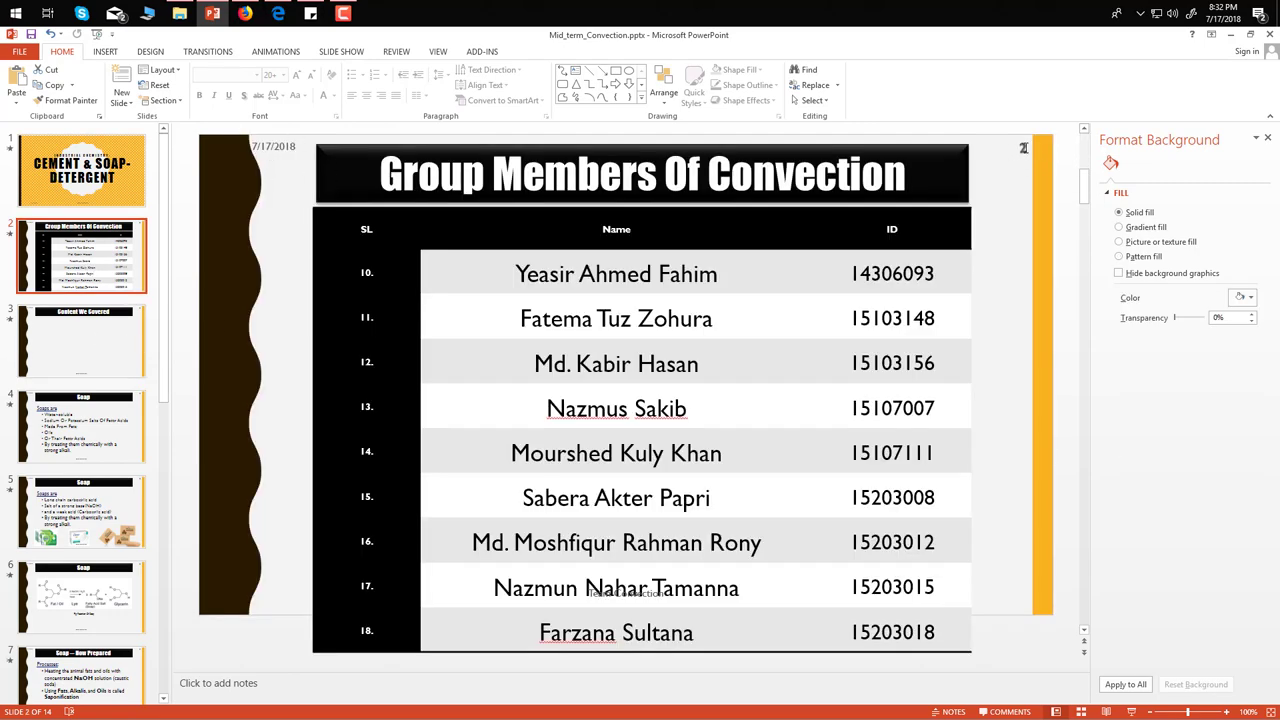
{"action": "left_click", "coordinate": [66, 362]}
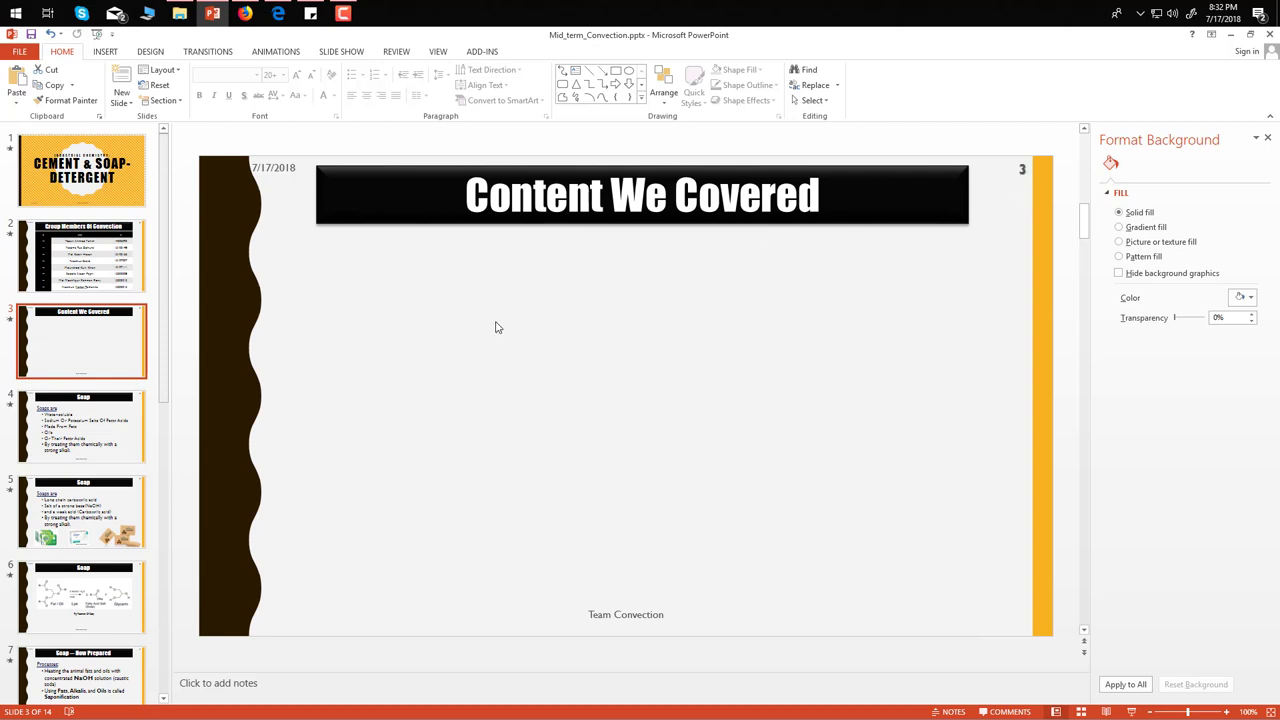
{"action": "left_click", "coordinate": [95, 393]}
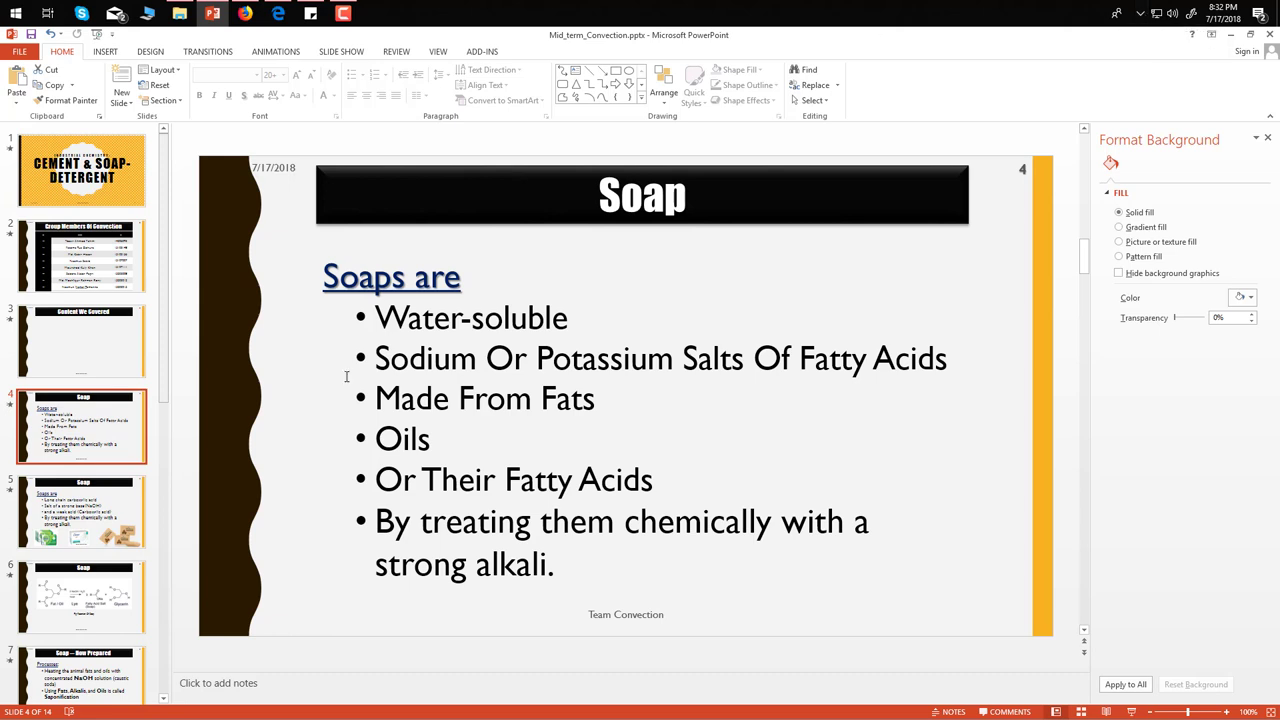
{"action": "left_click", "coordinate": [1231, 34]}
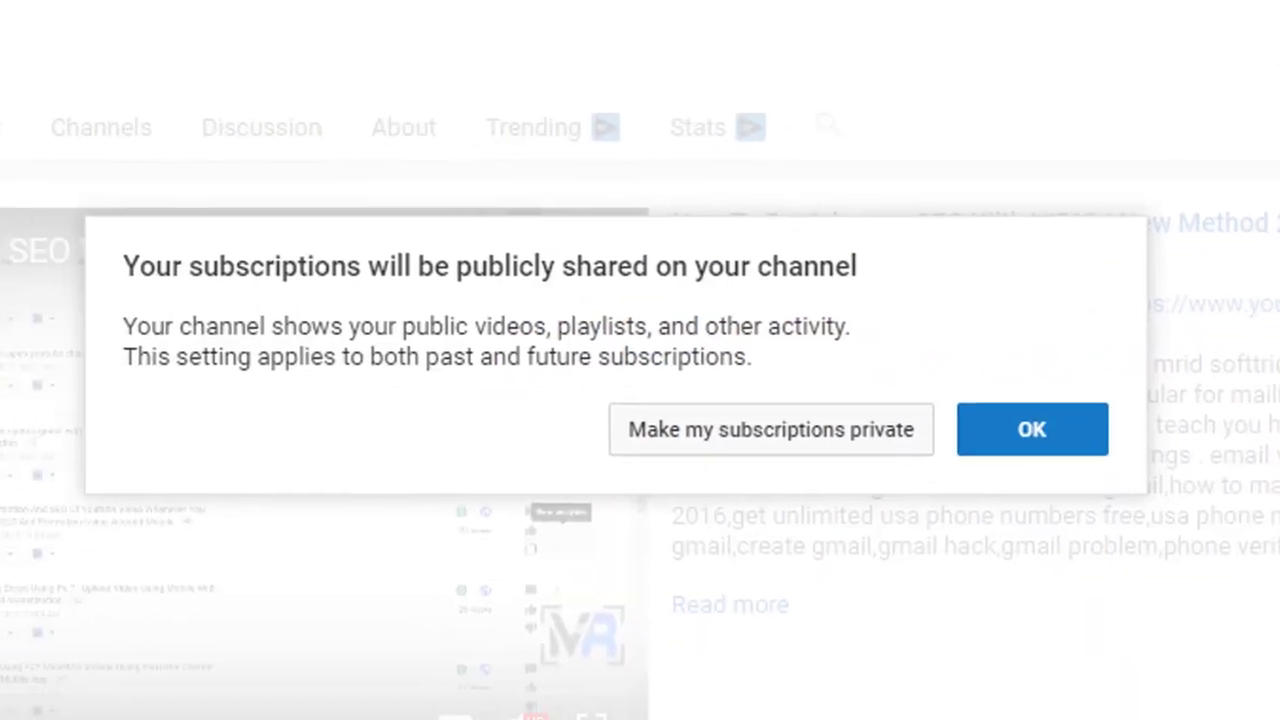
Confirm the ProgSoft MR subscription and save 'Send me all notifications' for it
{"action": "left_click", "coordinate": [997, 443]}
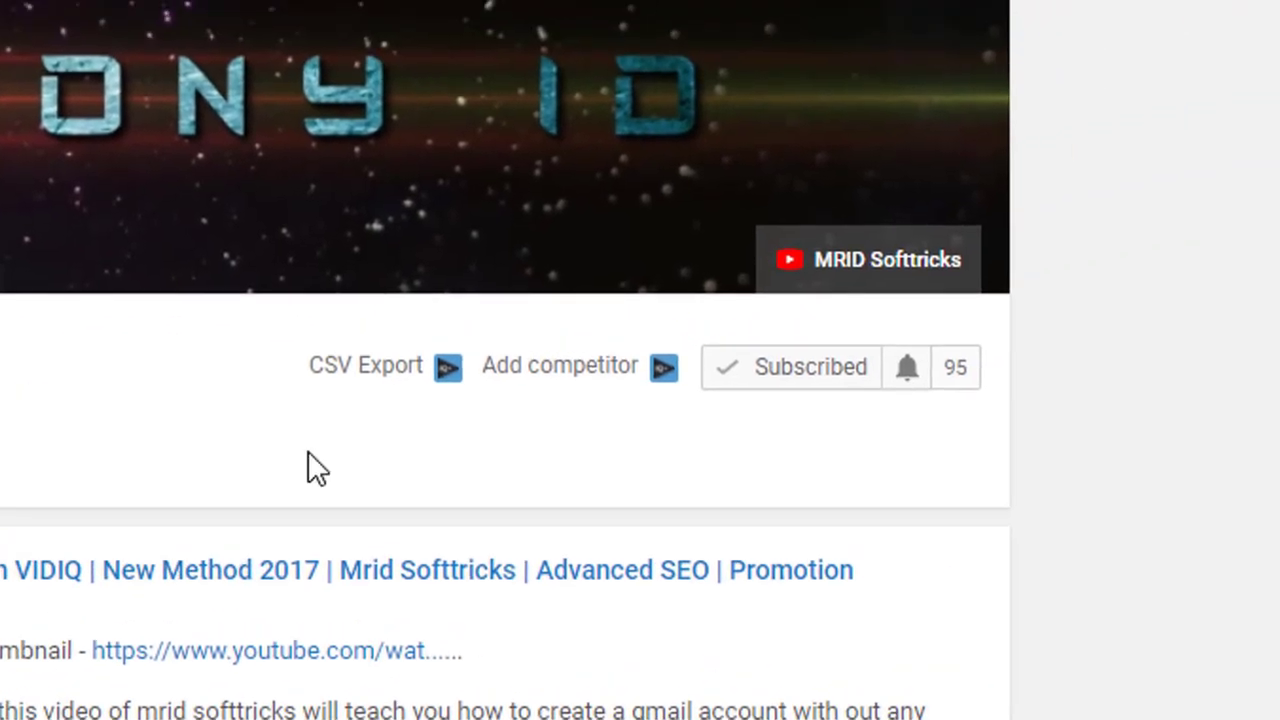
{"action": "left_click", "coordinate": [884, 378]}
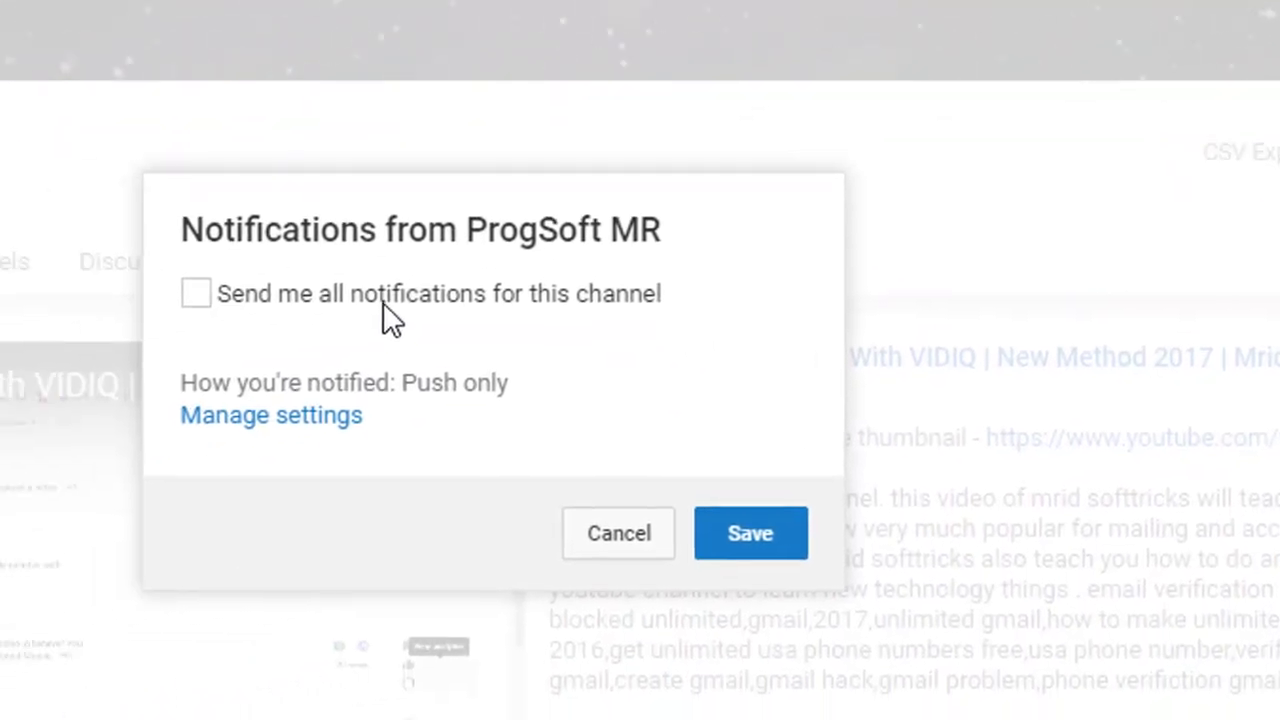
{"action": "left_click", "coordinate": [436, 285]}
{"action": "left_click", "coordinate": [857, 541]}
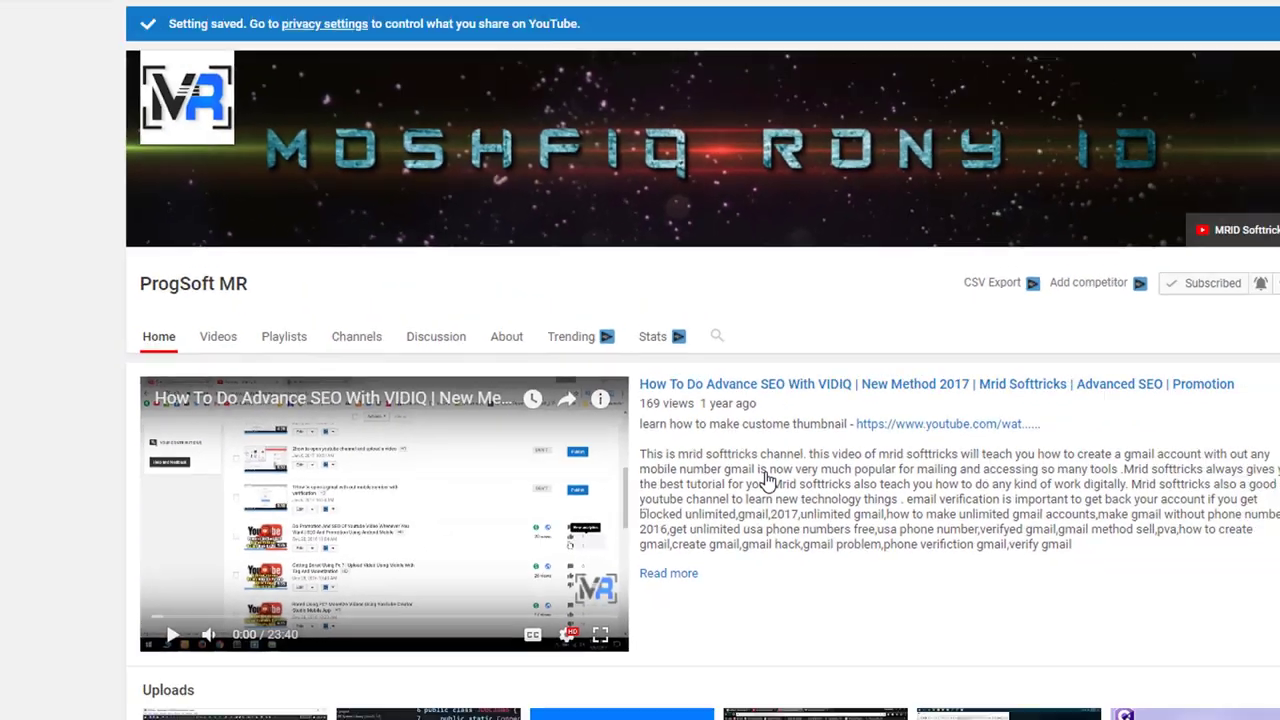